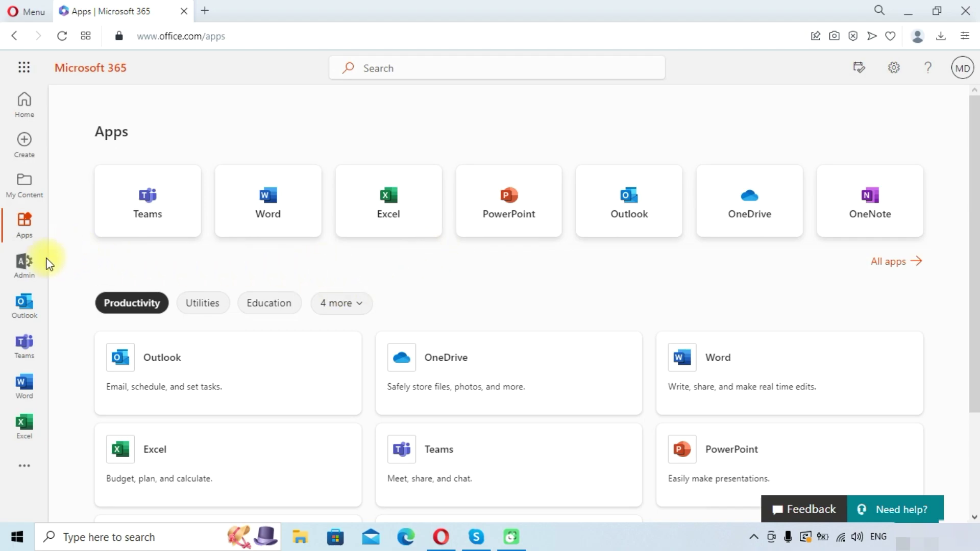
Open the Microsoft 365 admin center home and expand the nav to show the Admin centers list.
left_click(21, 265)
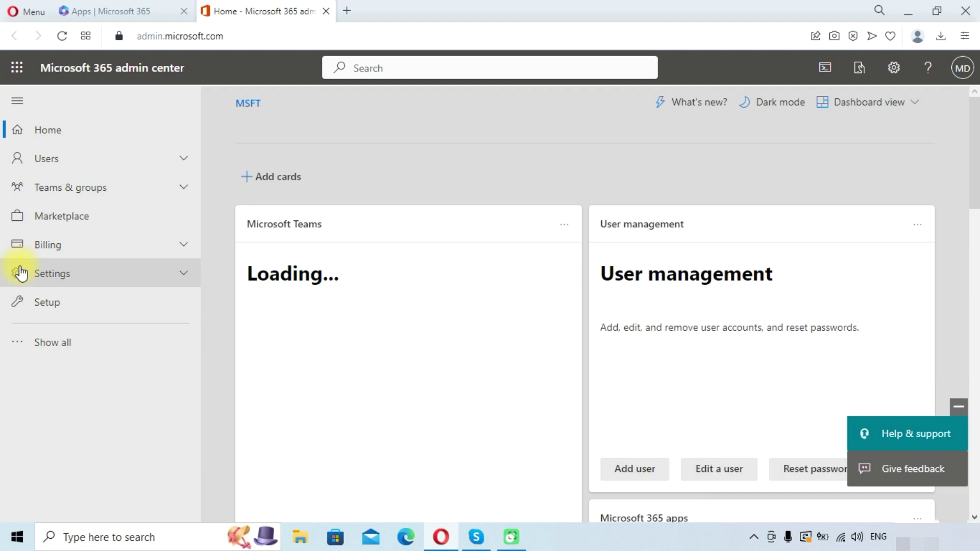
left_click(30, 347)
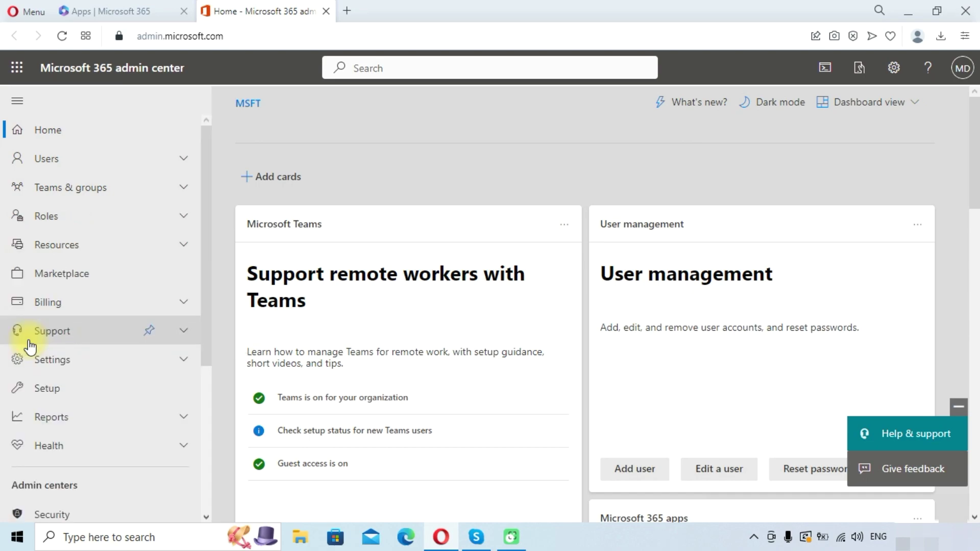
scroll(30, 340, "down", 4)
scroll(38, 380, "down", 1)
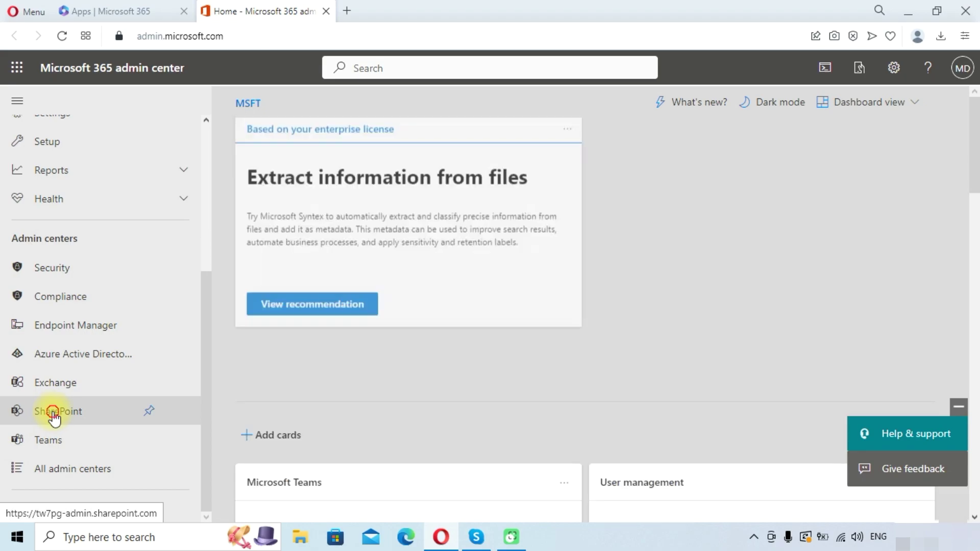
Go to the SharePoint admin center's Migration page and bring the Google Workspace card into view.
left_click(52, 413)
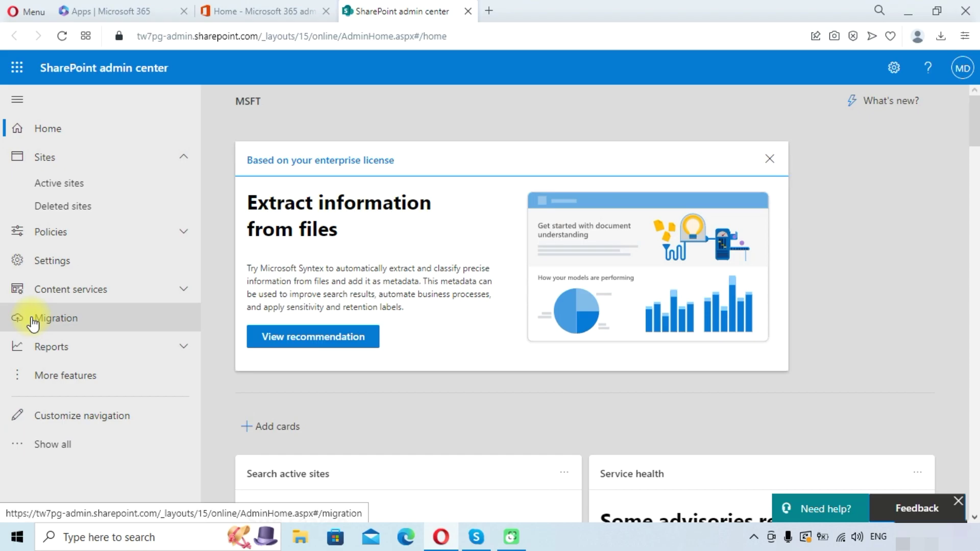
left_click(32, 322)
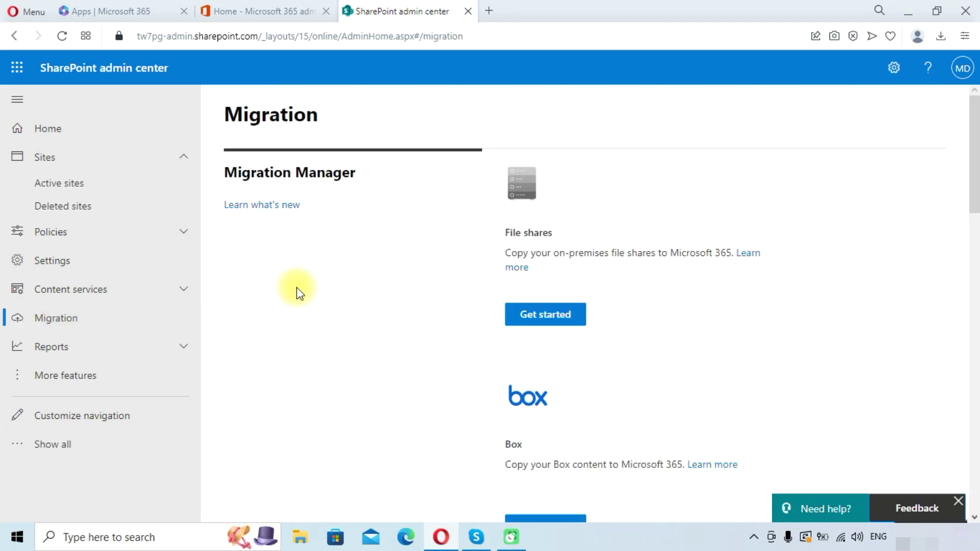
scroll(455, 296, "down", 8)
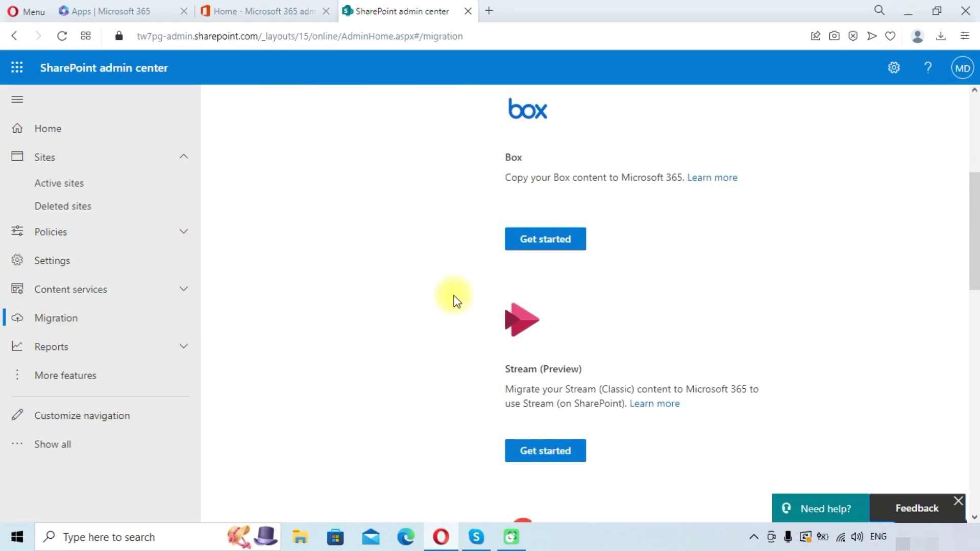
scroll(473, 311, "down", 3)
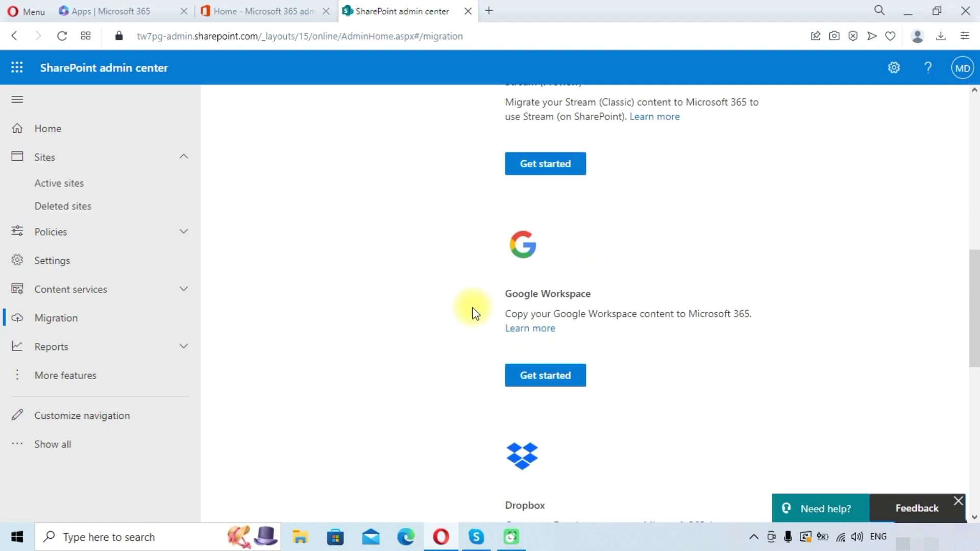
Start a Google Workspace migration and launch Install and authorize for the migration app.
left_click(559, 382)
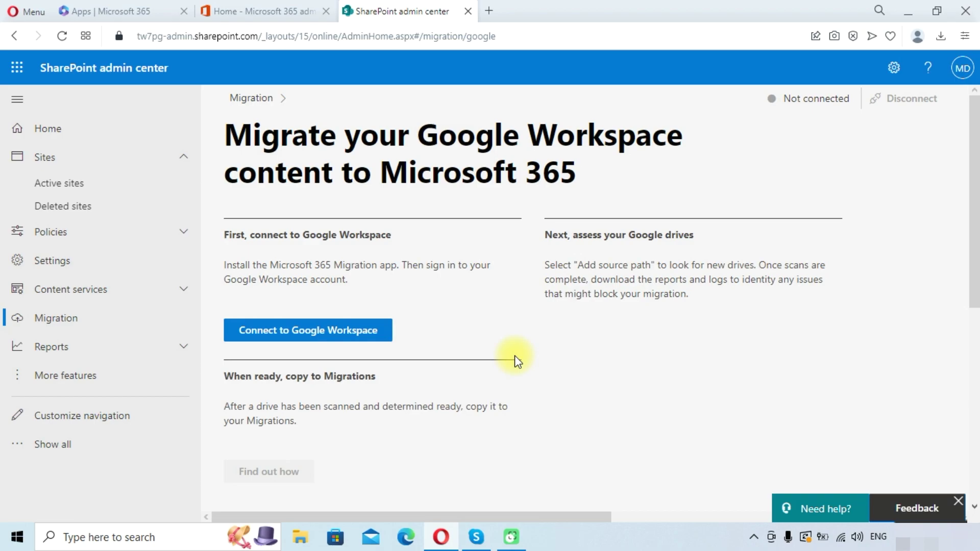
left_click(341, 348)
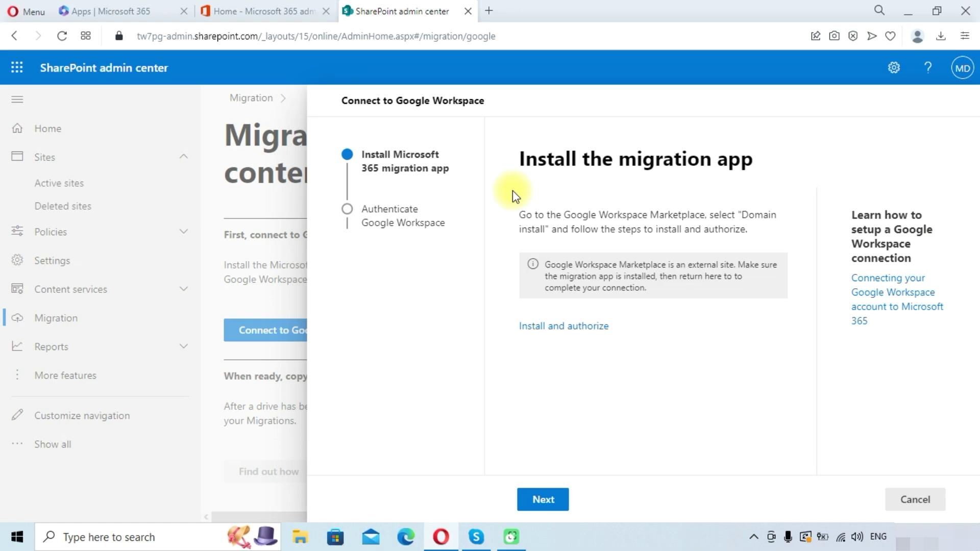
left_click(554, 327)
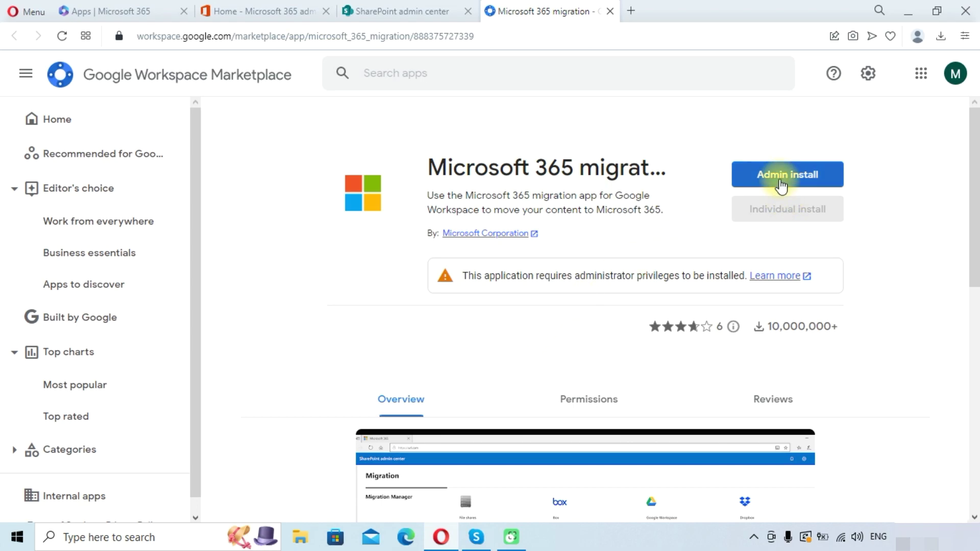
Admin-install the Microsoft 365 migration app for the whole organization, accepting the terms of service.
left_click(779, 178)
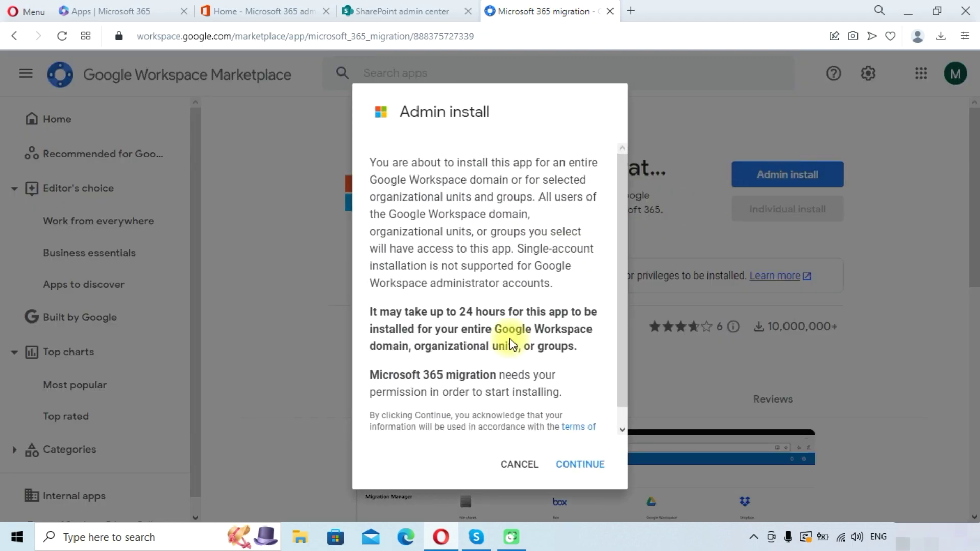
scroll(476, 401, "down", 1)
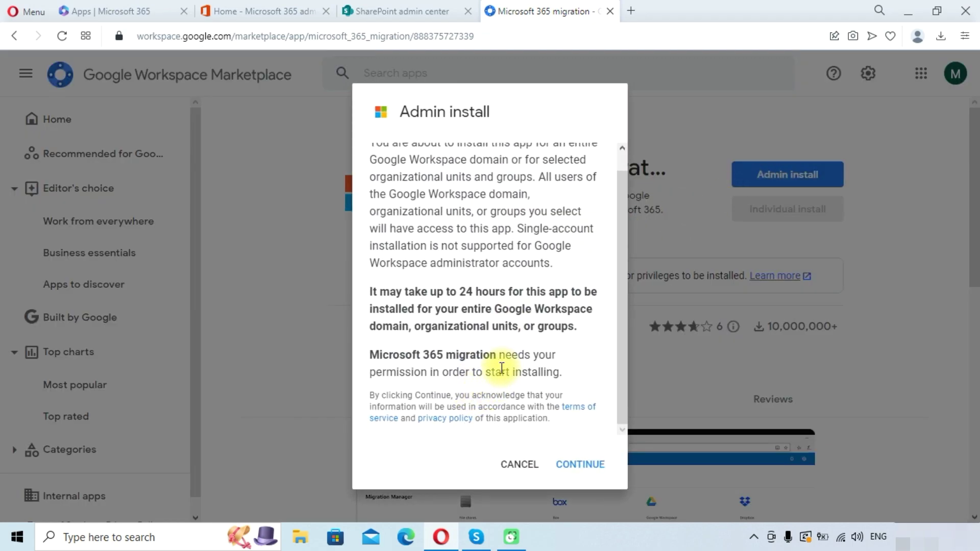
left_click(571, 469)
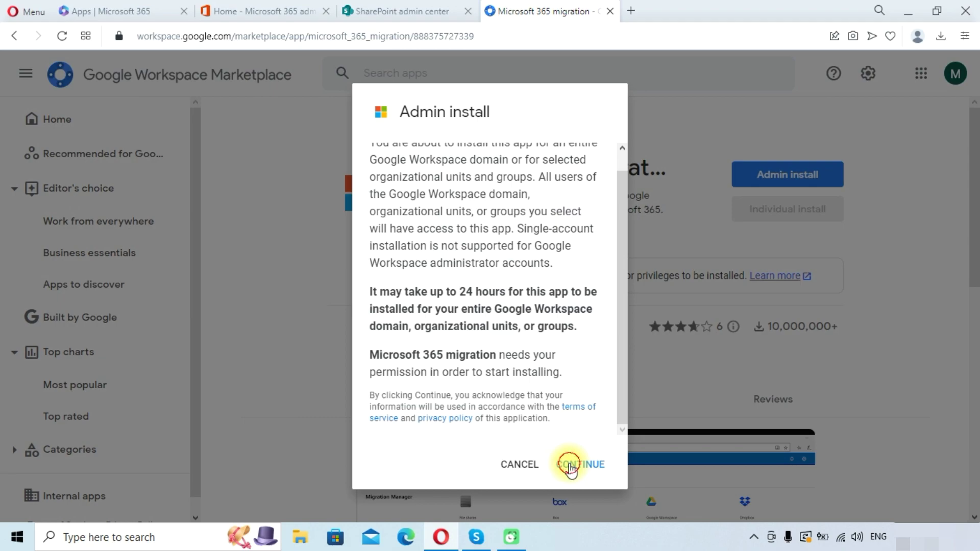
scroll(280, 269, "down", 5)
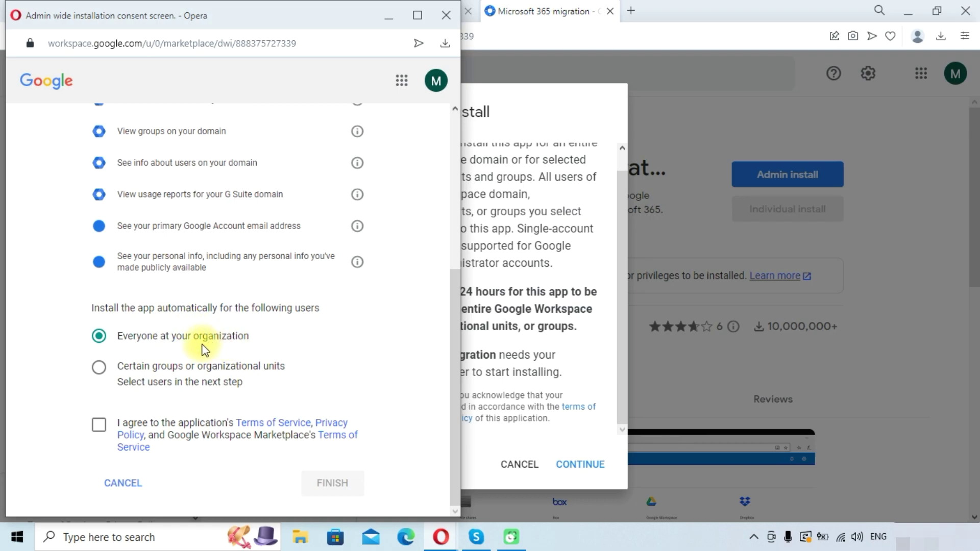
left_click(99, 427)
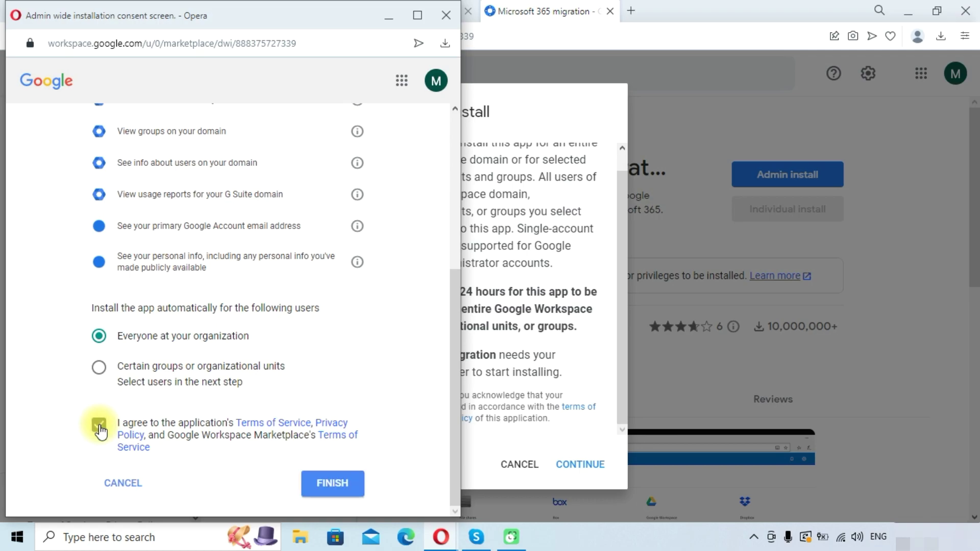
left_click(329, 489)
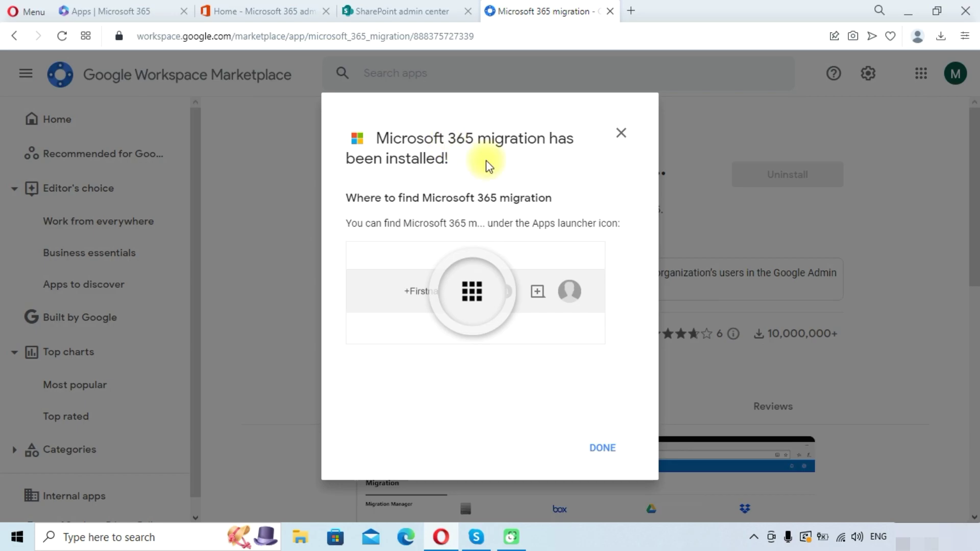
left_click(612, 451)
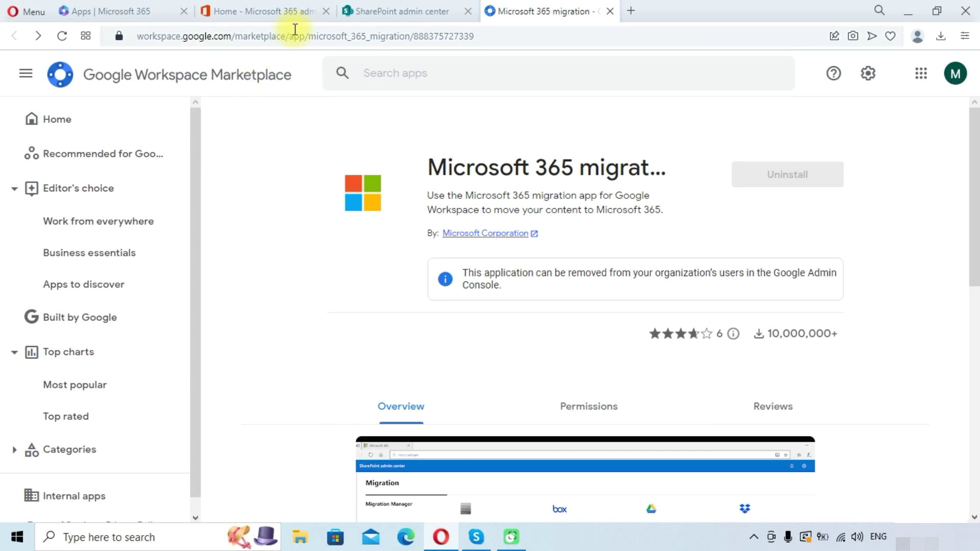
Back in the SharePoint migration setup, sign in to Google Workspace with the administrator account.
left_click(364, 7)
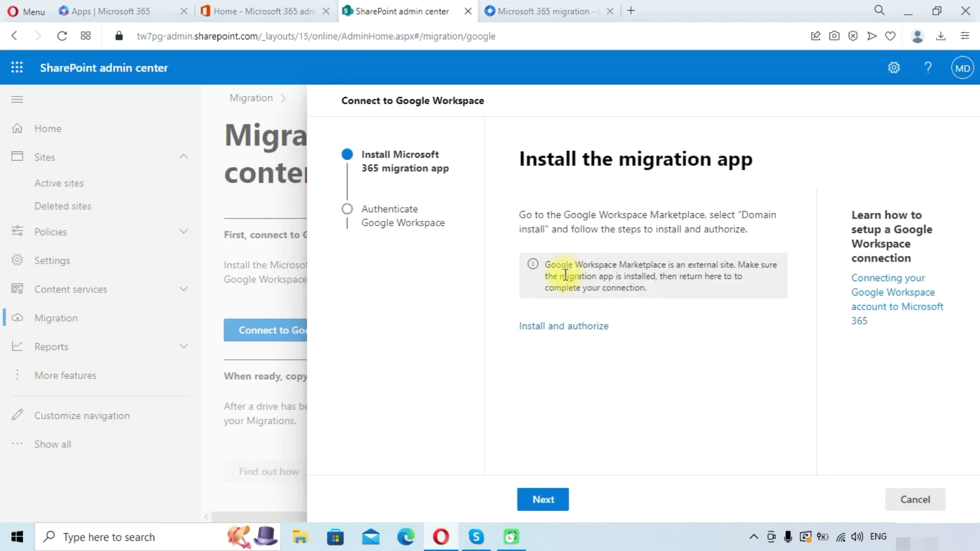
left_click(556, 491)
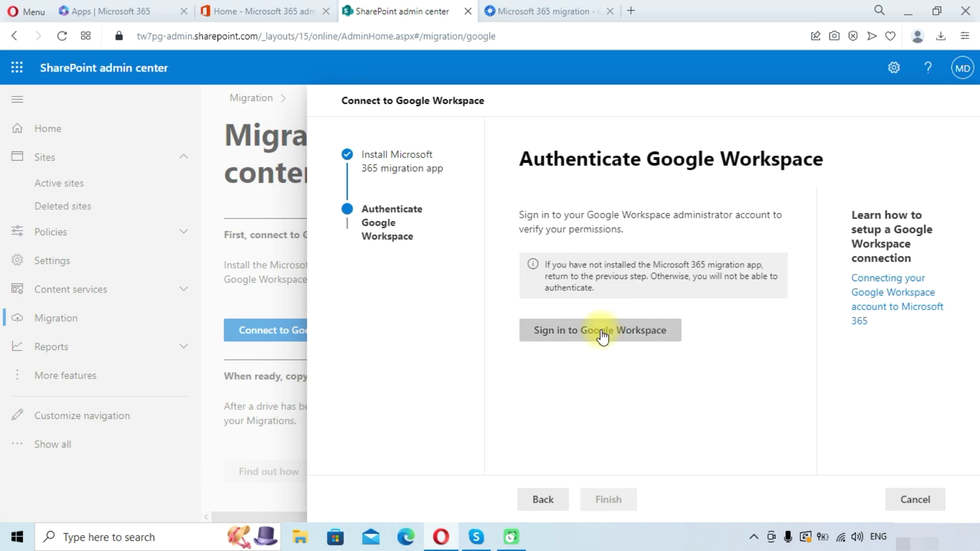
left_click(602, 337)
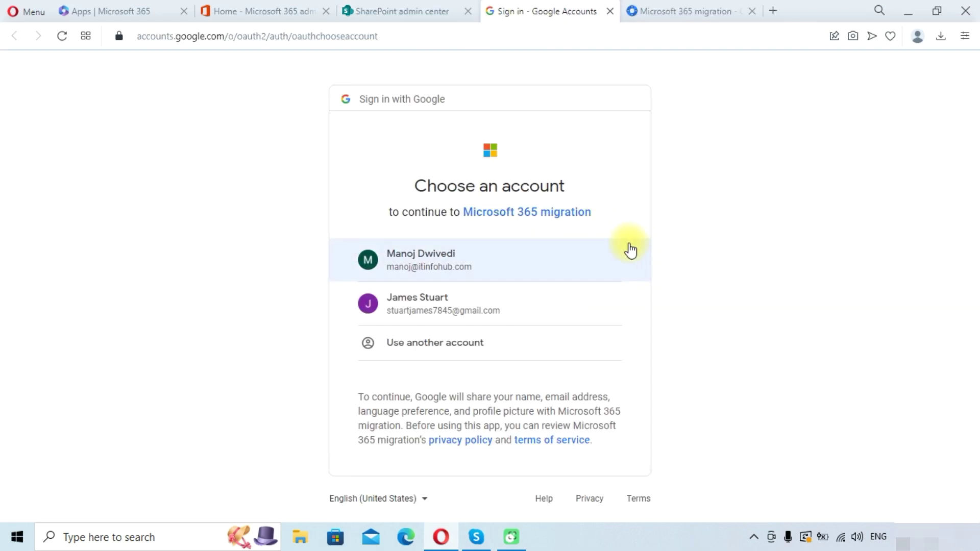
left_click(500, 266)
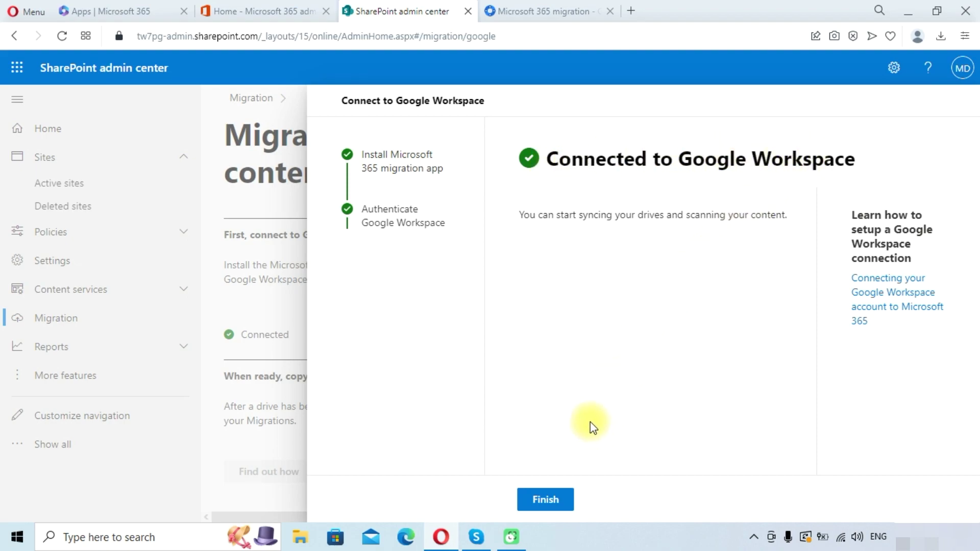
Add source paths by looking for new users and groups, keeping automatic content scanning on.
left_click(557, 500)
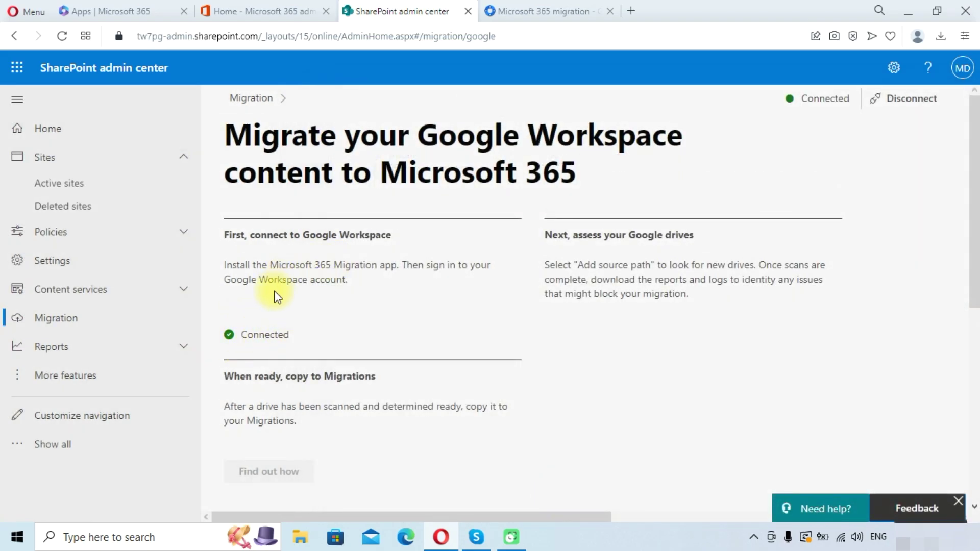
scroll(276, 298, "down", 8)
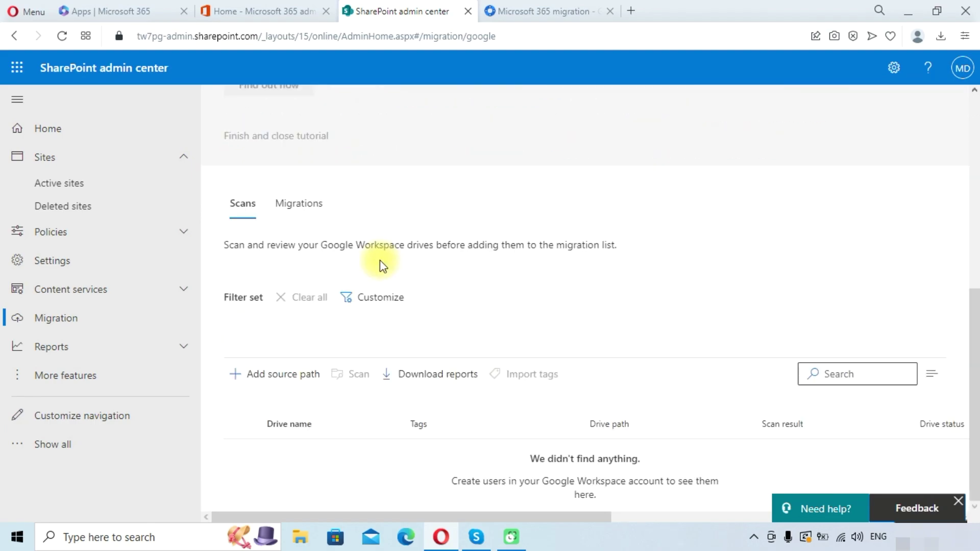
left_click(257, 380)
left_click(583, 175)
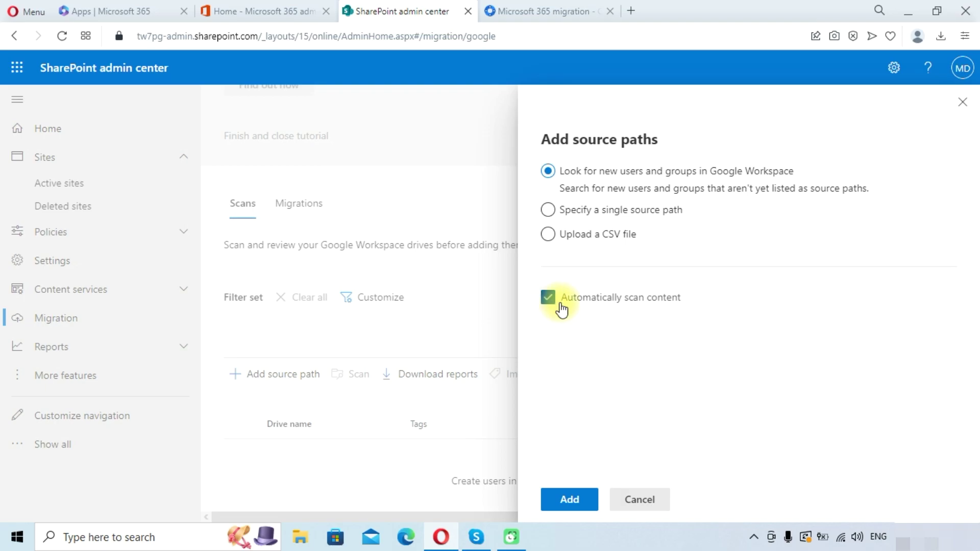
left_click(570, 500)
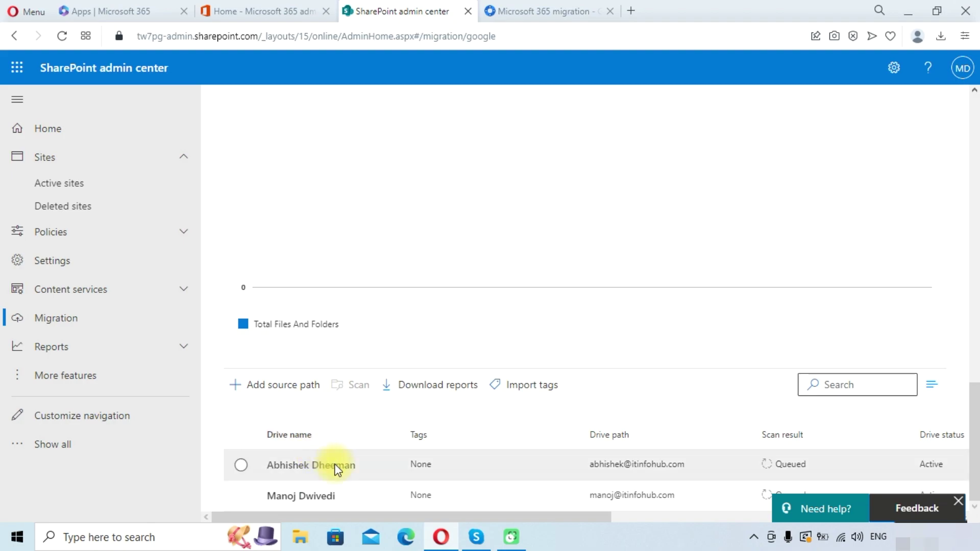
Scroll the Scans table sideways to reveal the Drive name column of both completed drives.
left_click_drag(449, 514, 578, 516)
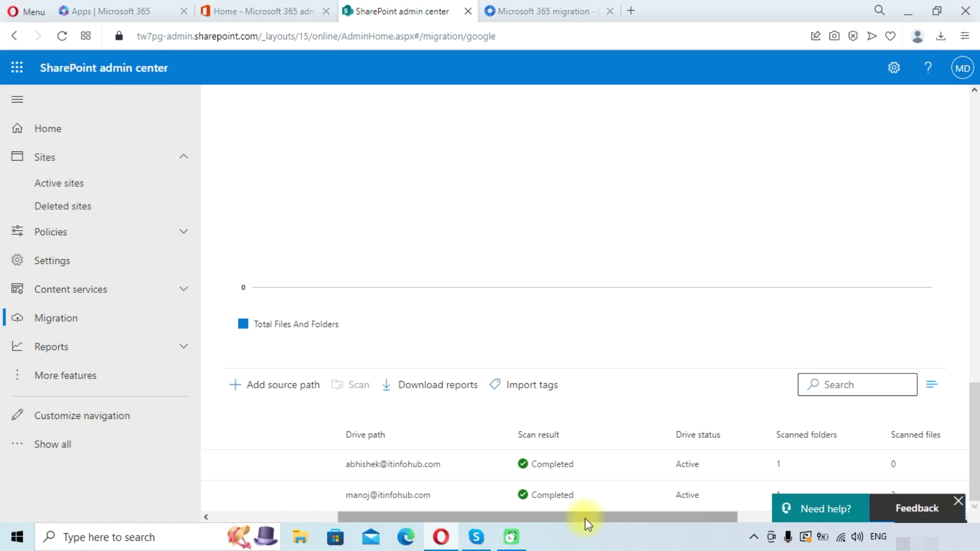
left_click_drag(585, 518, 394, 499)
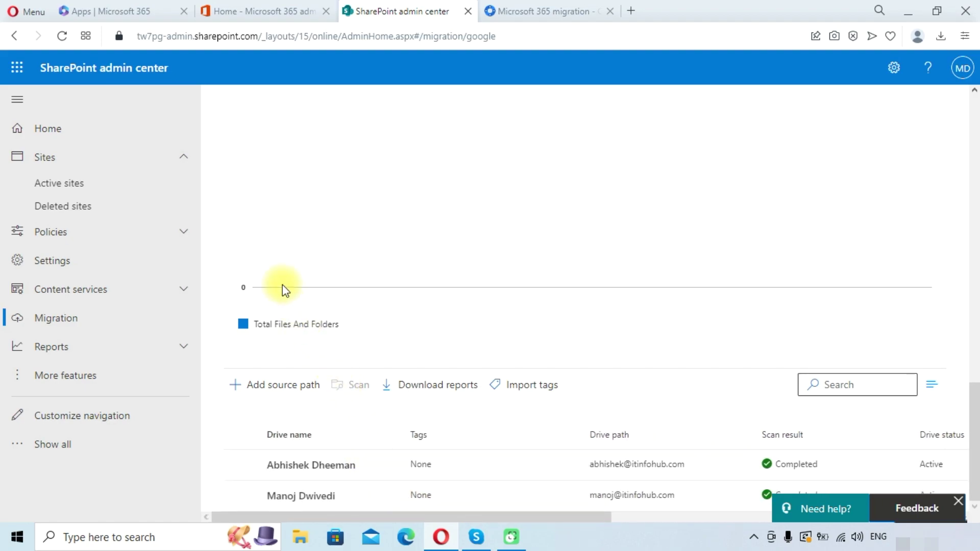
Select both scanned drive rows and copy them to Migrations, confirming in the side panel.
left_click(240, 465)
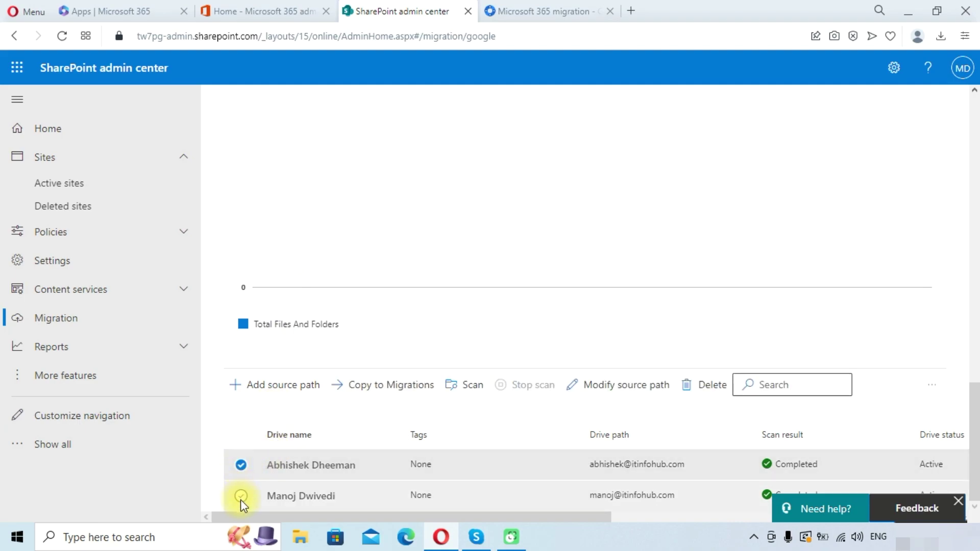
left_click(241, 498)
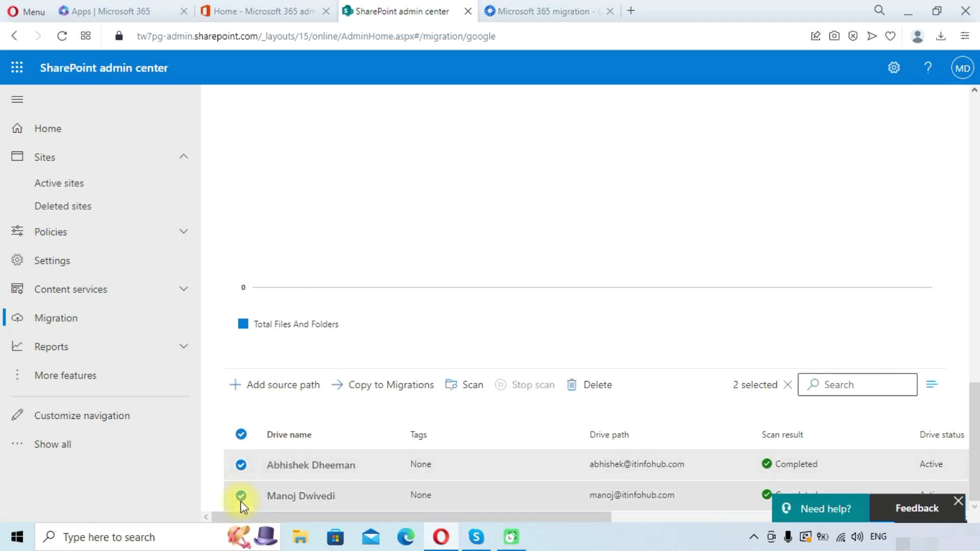
left_click(388, 392)
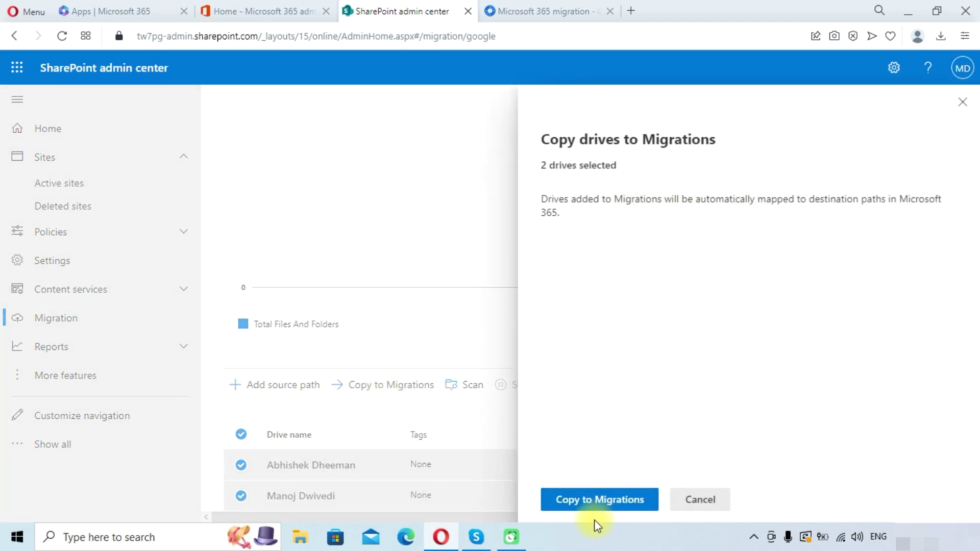
left_click(586, 500)
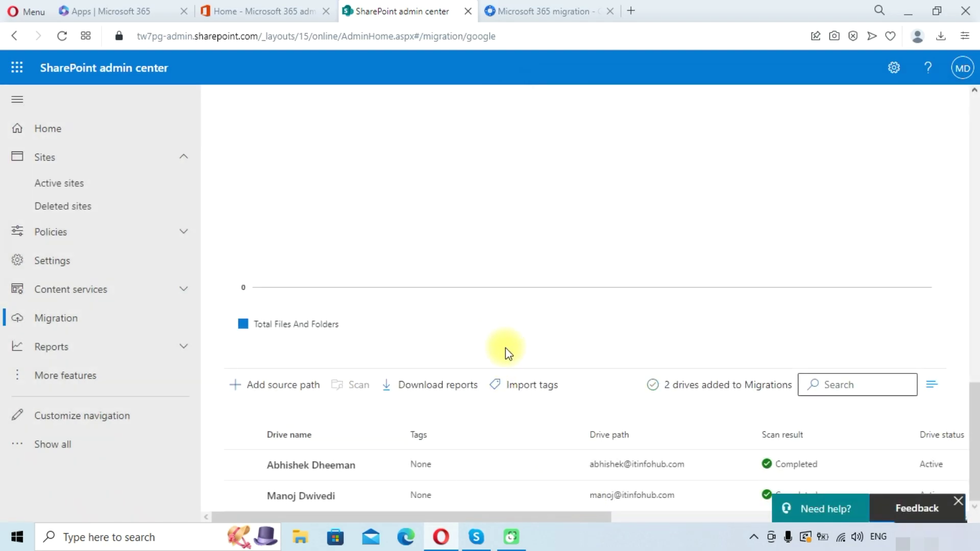
scroll(358, 356, "up", 5)
scroll(359, 357, "up", 8)
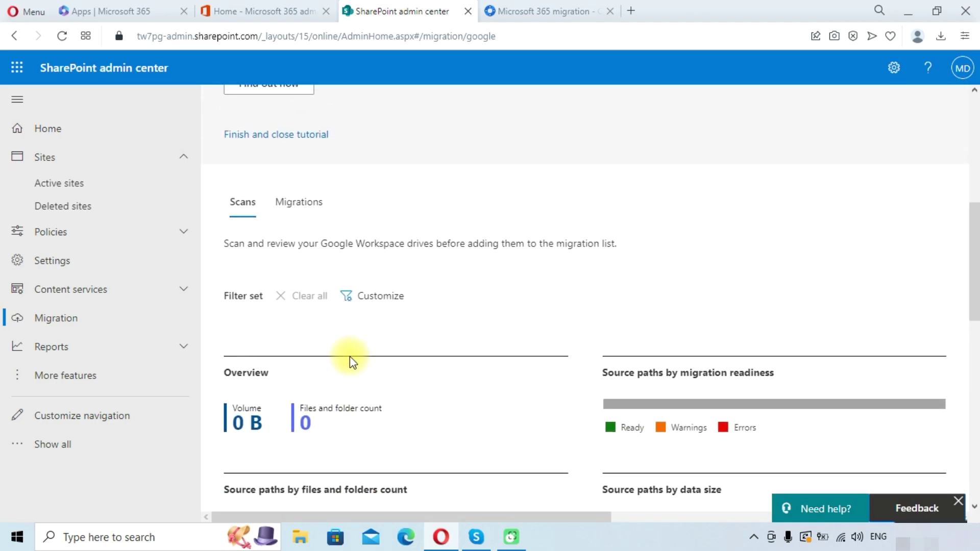
scroll(350, 360, "up", 1)
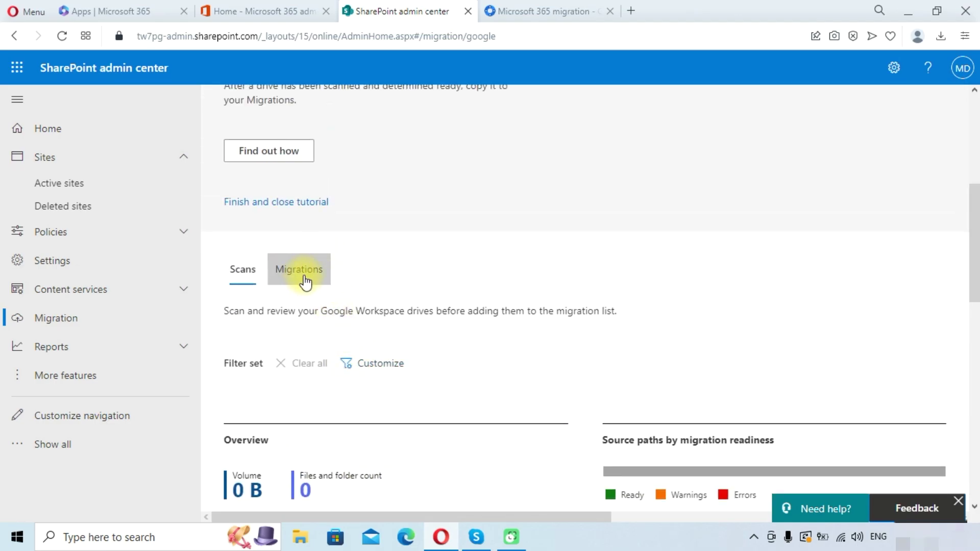
Switch to the Migrations tab and scroll to the two drive migration tasks.
left_click(319, 269)
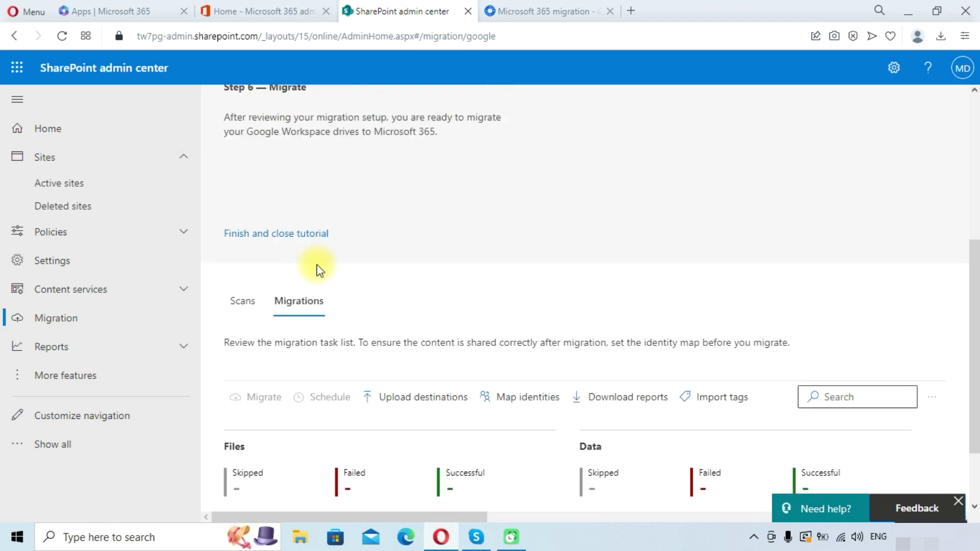
scroll(406, 267, "down", 2)
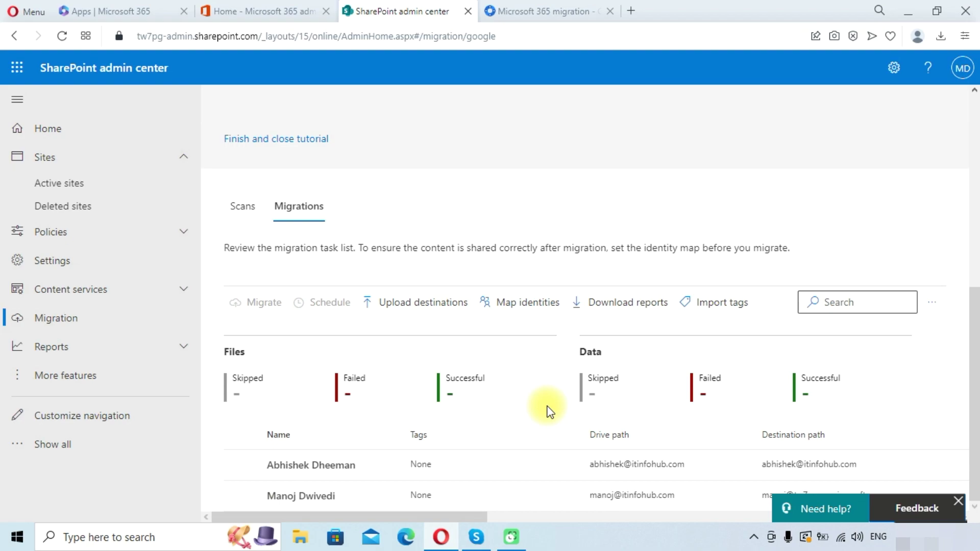
Set the first drive's SharePoint destination to the Communication site's Documents library and save the path.
left_click(608, 465)
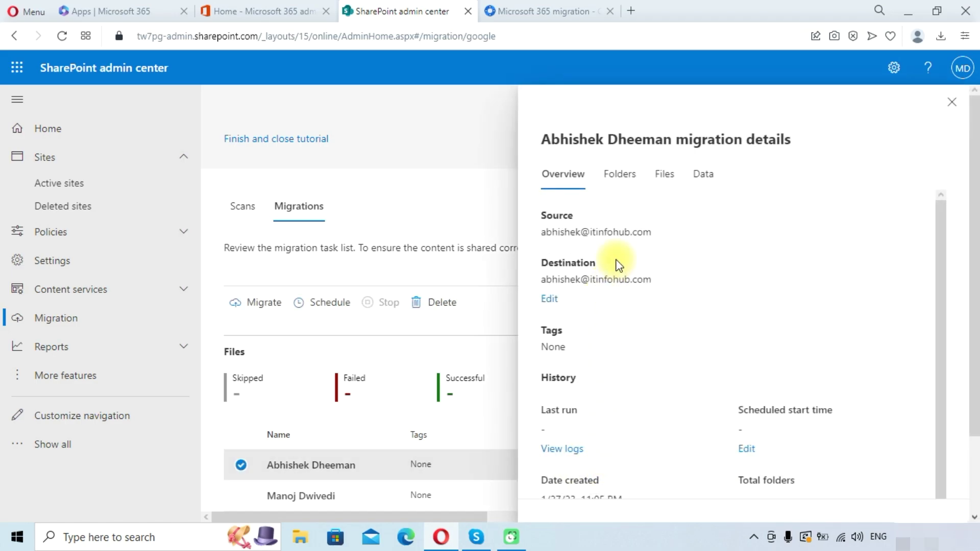
left_click(549, 298)
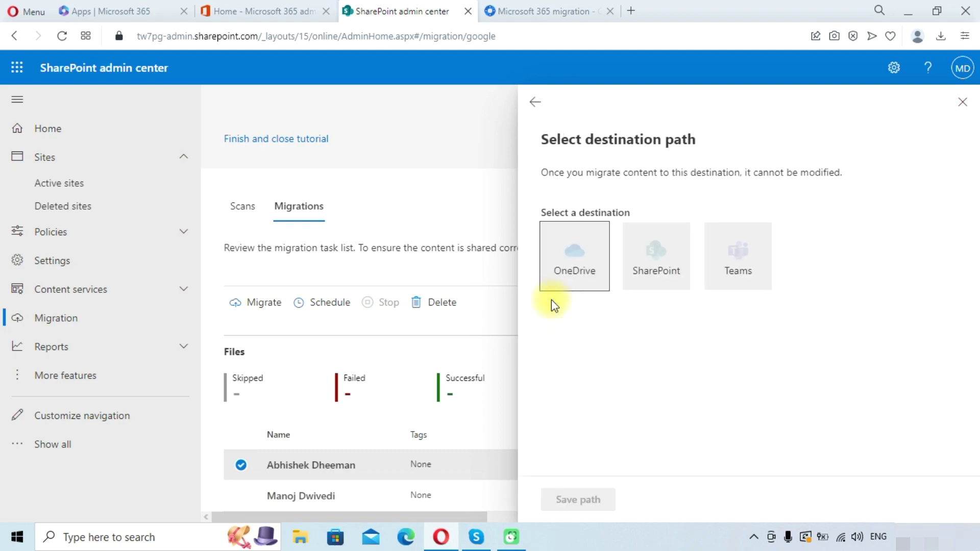
left_click(657, 258)
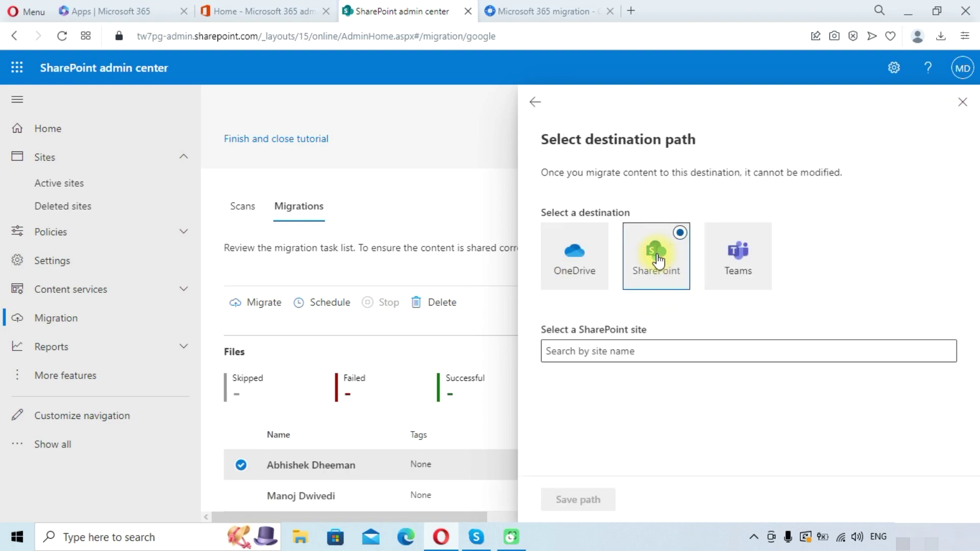
left_click(631, 353)
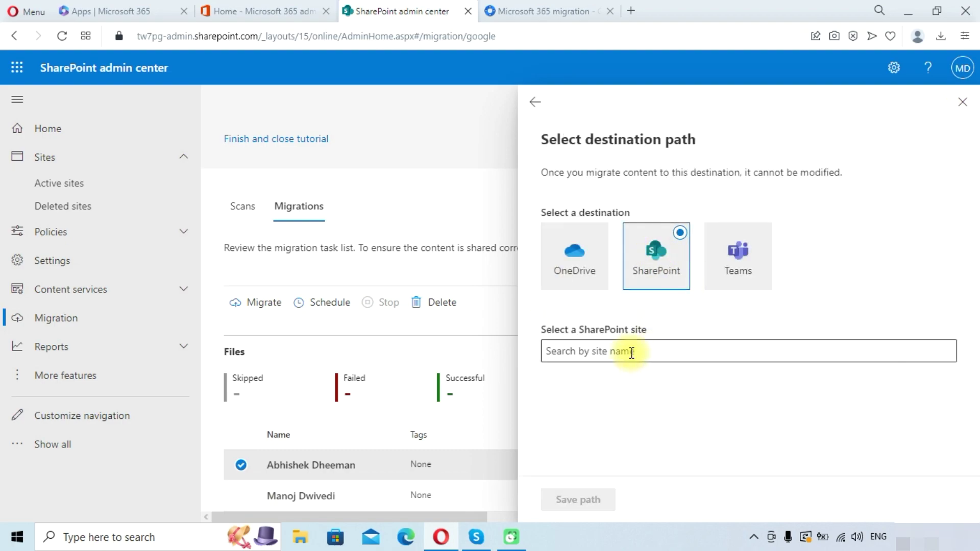
left_click(631, 352)
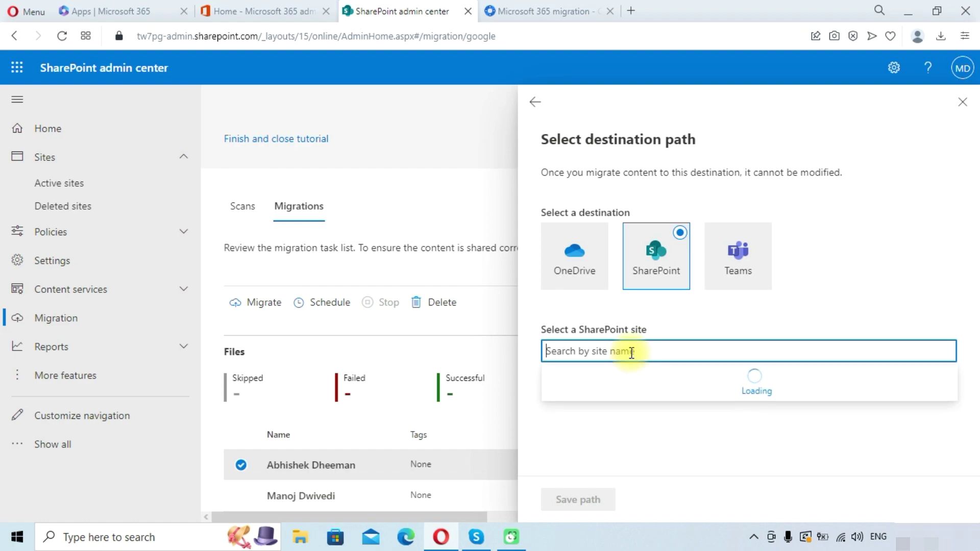
type("communication")
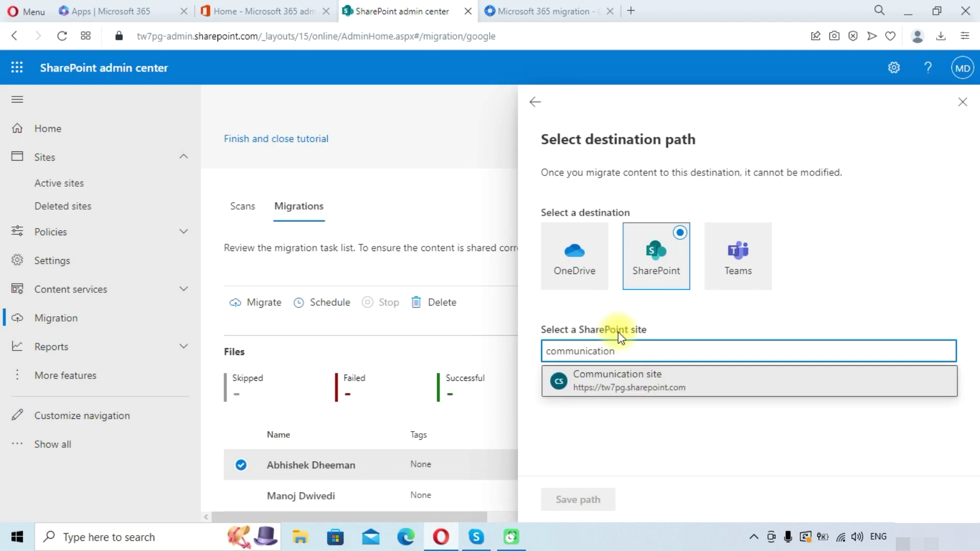
left_click(623, 387)
scroll(621, 381, "down", 2)
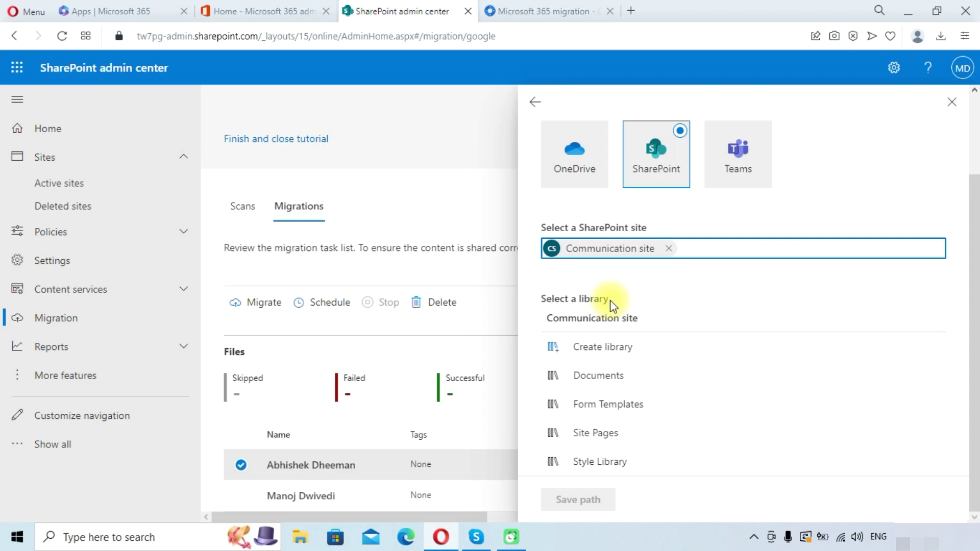
left_click(604, 375)
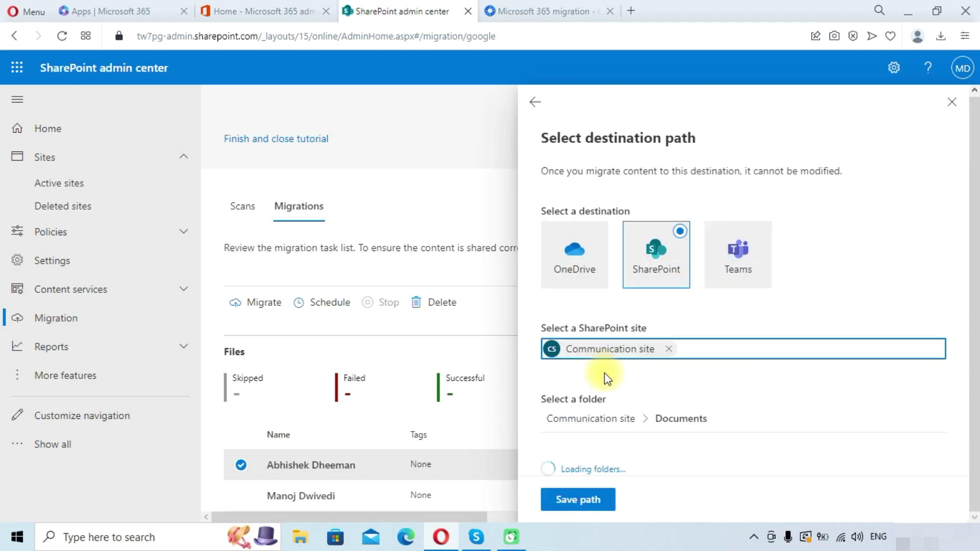
left_click(588, 502)
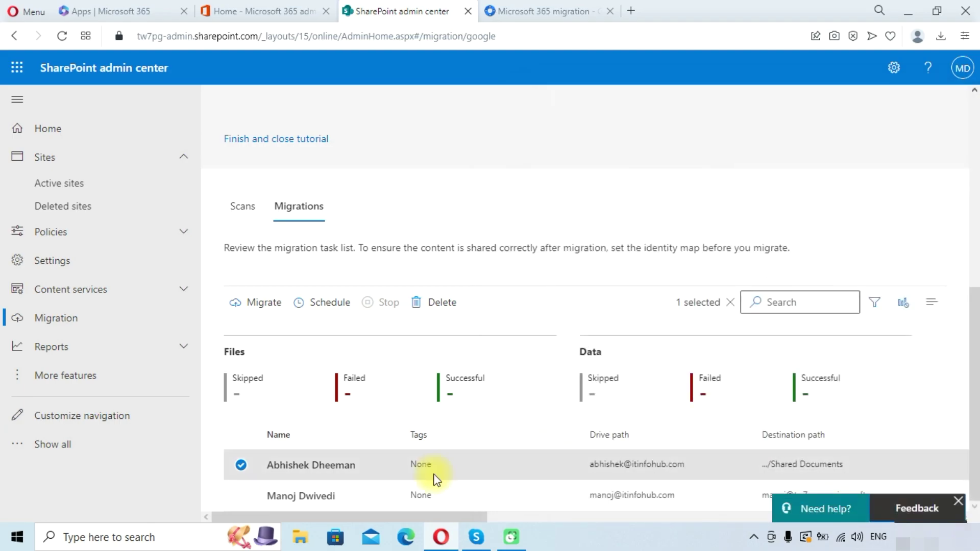
Change the second drive's destination to the Communication site's Documents library (Shared Documents).
left_click(513, 495)
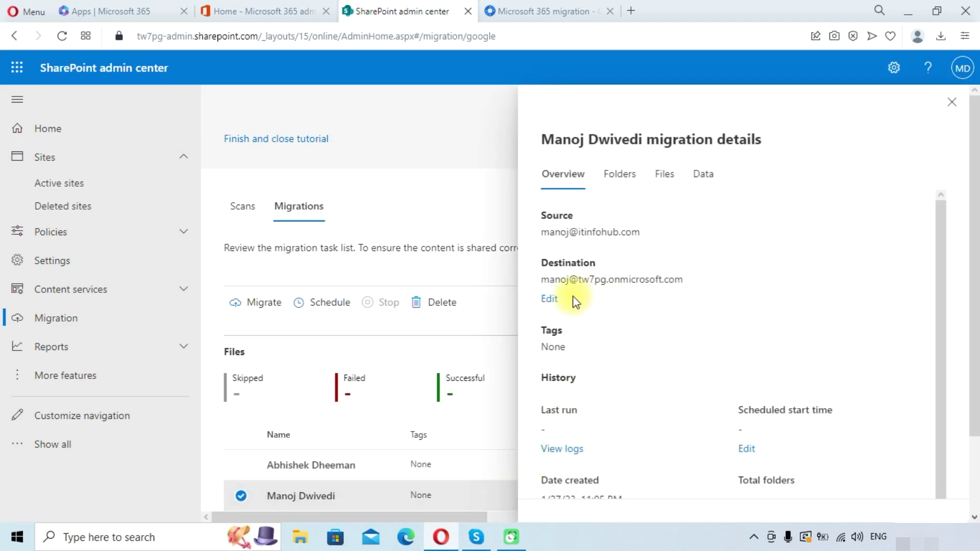
left_click(549, 299)
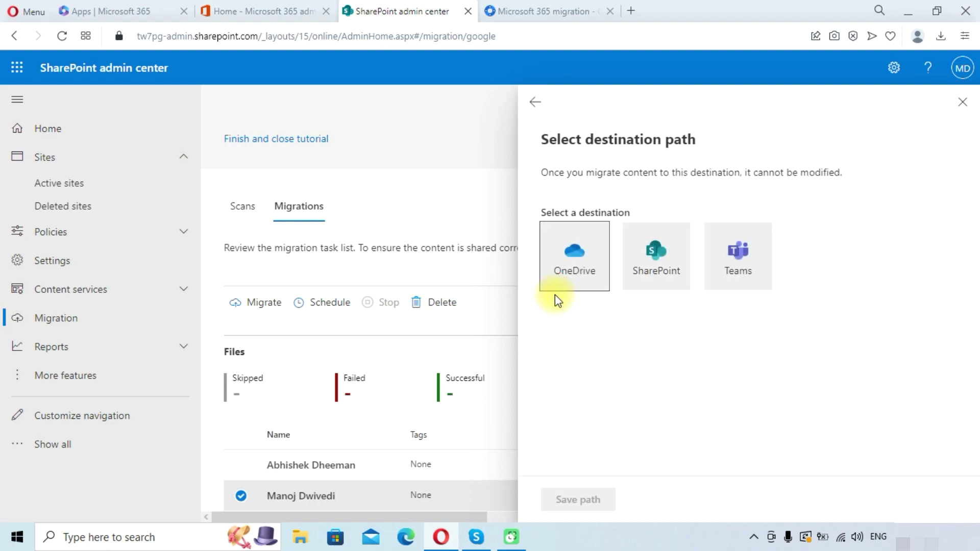
left_click(659, 261)
left_click(597, 351)
type("communia")
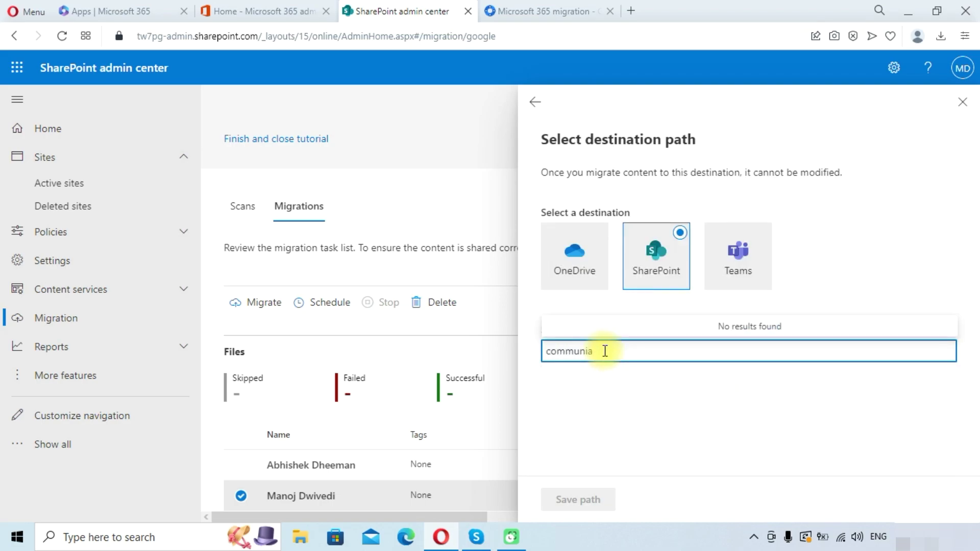
key("BackSpace")
type("cation")
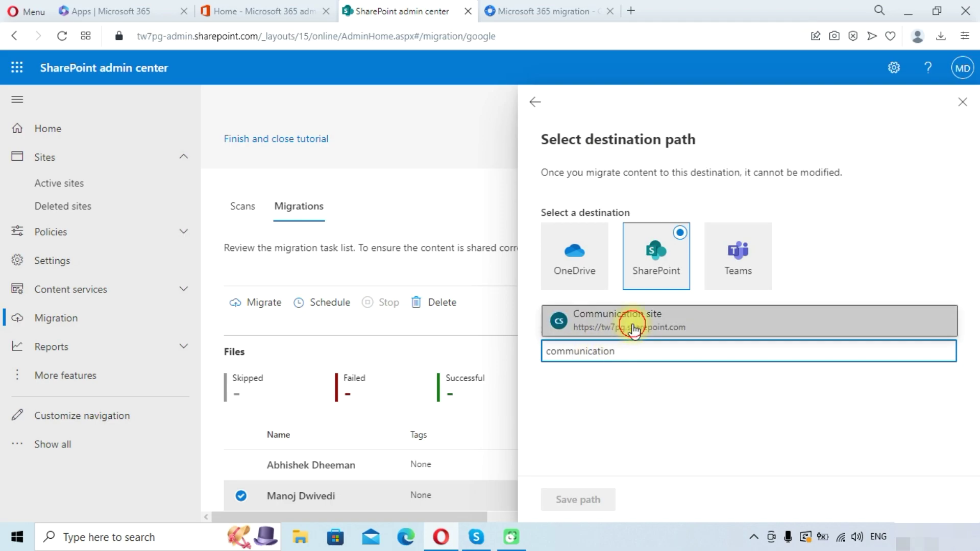
left_click(632, 322)
left_click(597, 376)
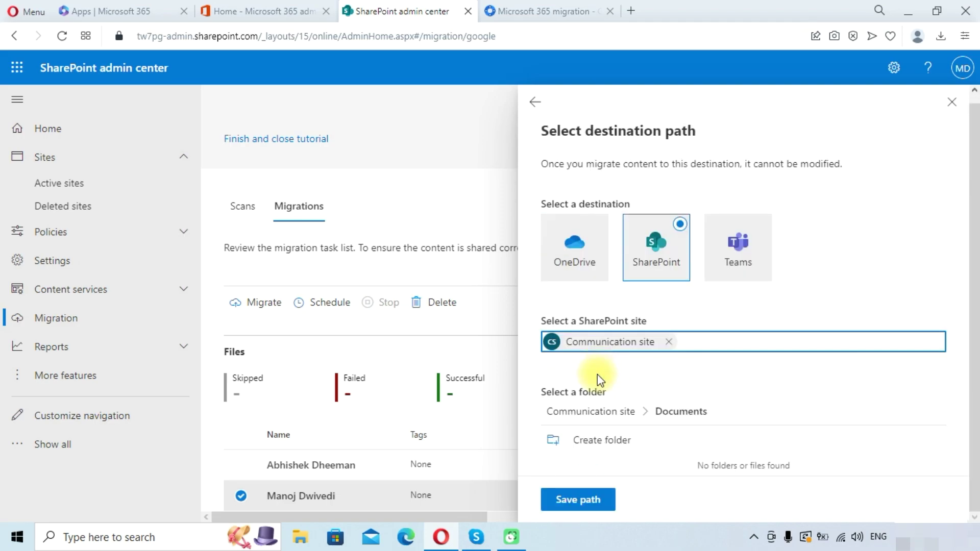
left_click(579, 502)
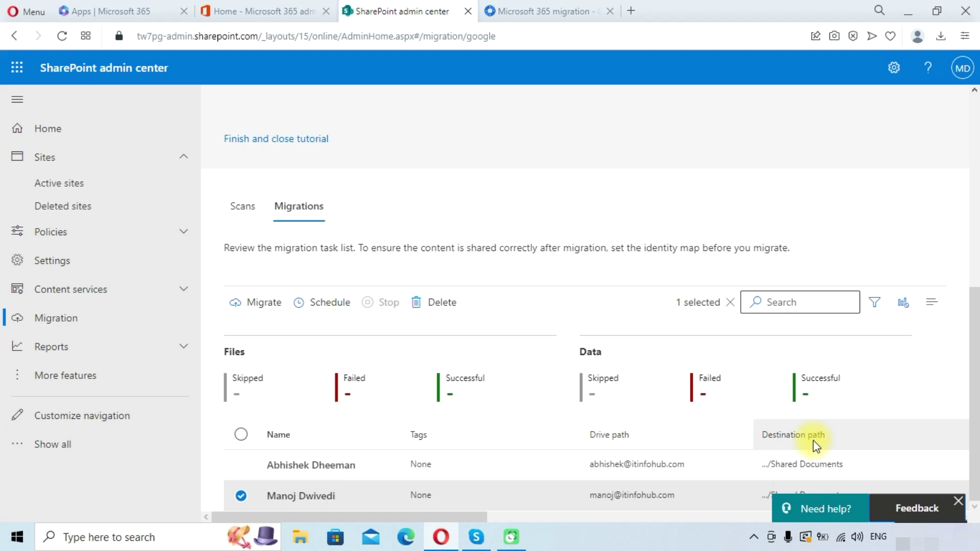
left_click(730, 302)
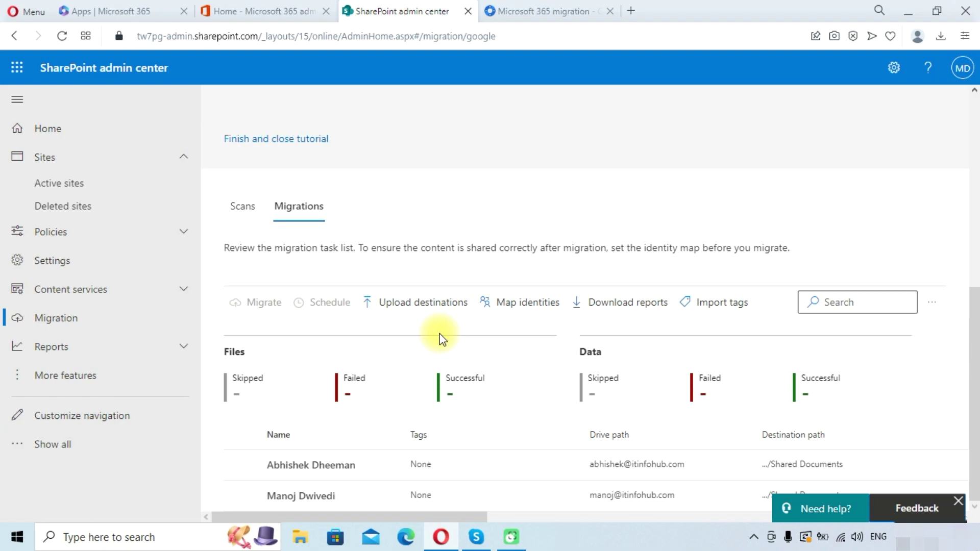
On the identity mapping page, map domain itinfohub.com to tw7pg.onmicrosoft.com and save.
left_click(542, 300)
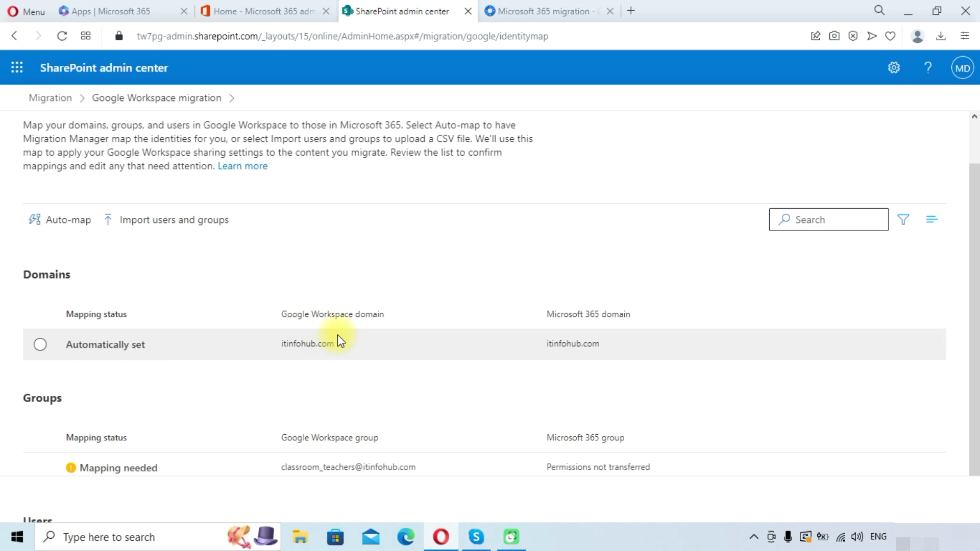
left_click(323, 340)
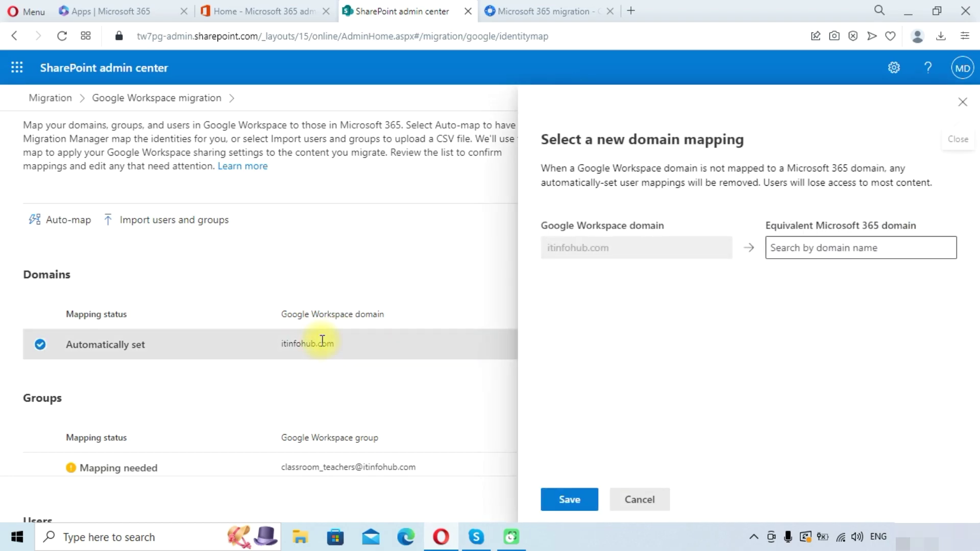
left_click(843, 247)
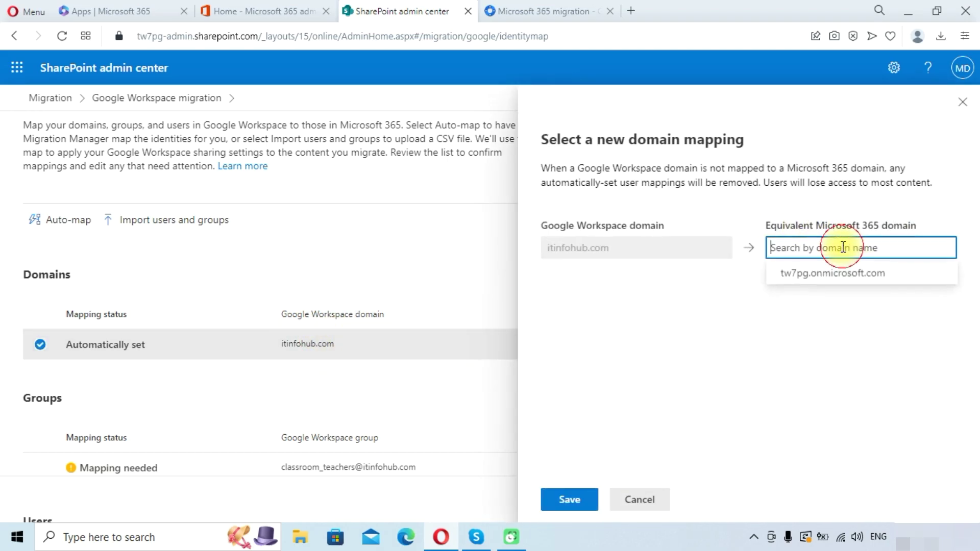
left_click(833, 275)
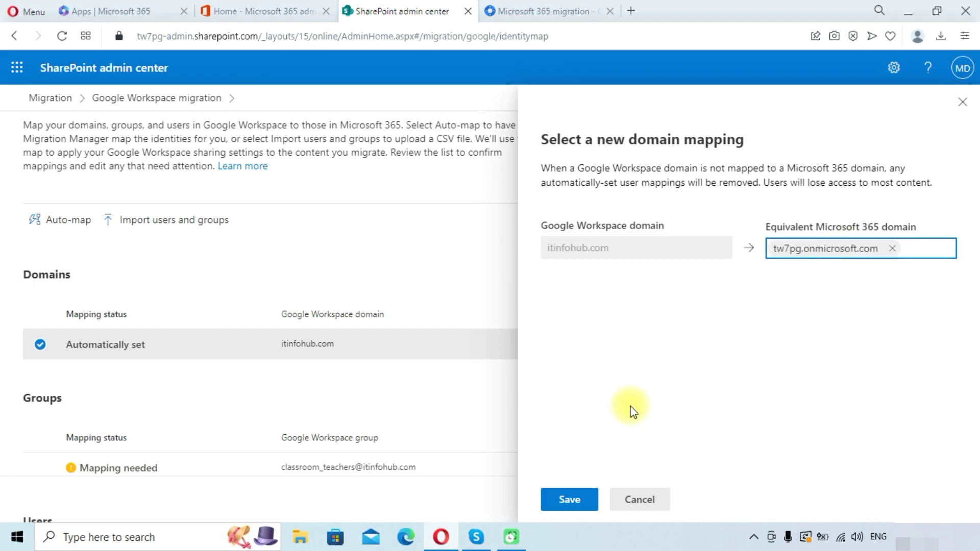
left_click(567, 501)
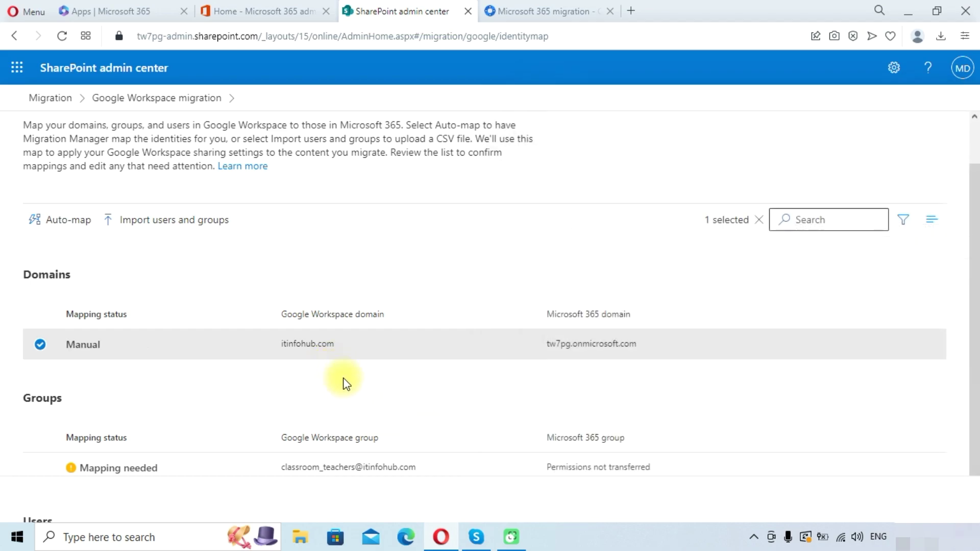
scroll(343, 383, "down", 1)
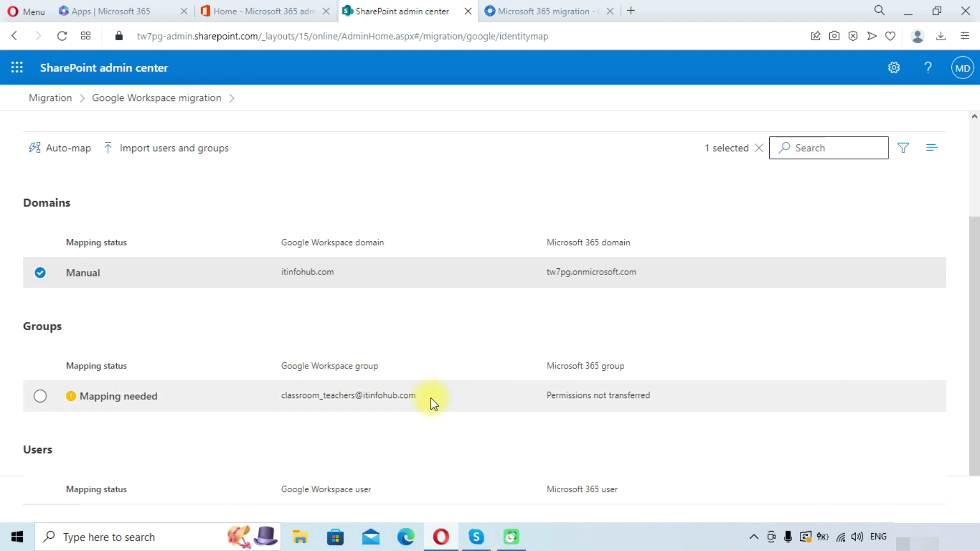
Map the teachers group to Classroom, save, and go back to the Google Workspace migration page.
left_click(137, 393)
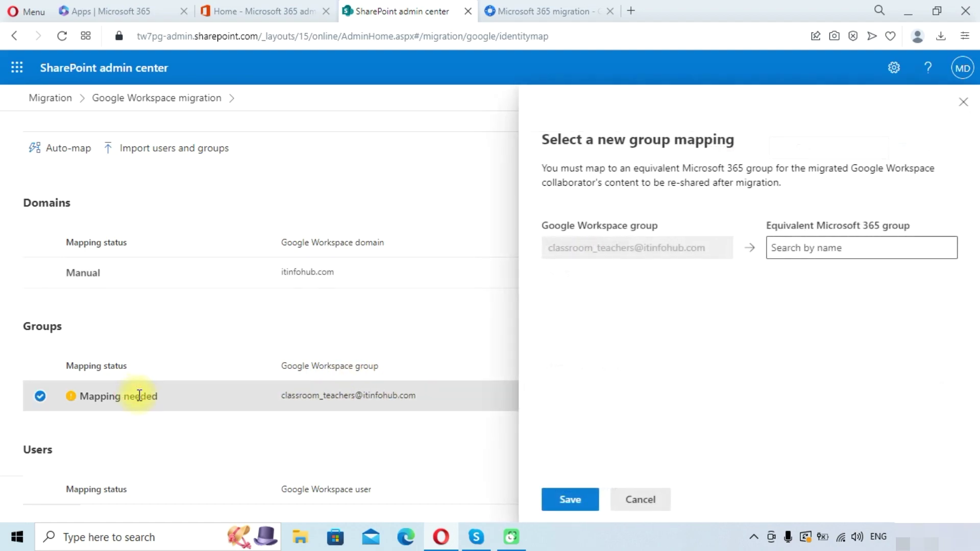
left_click(840, 246)
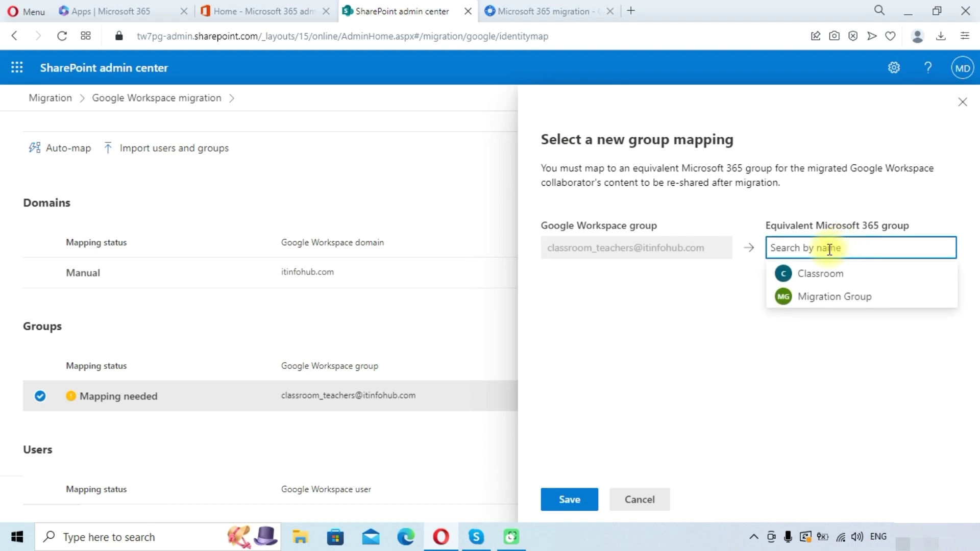
left_click(813, 278)
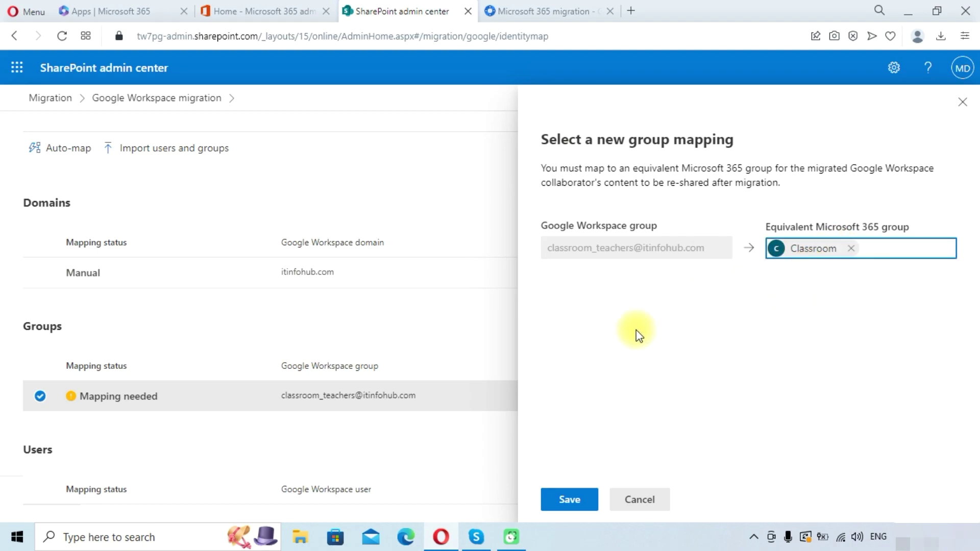
left_click(570, 501)
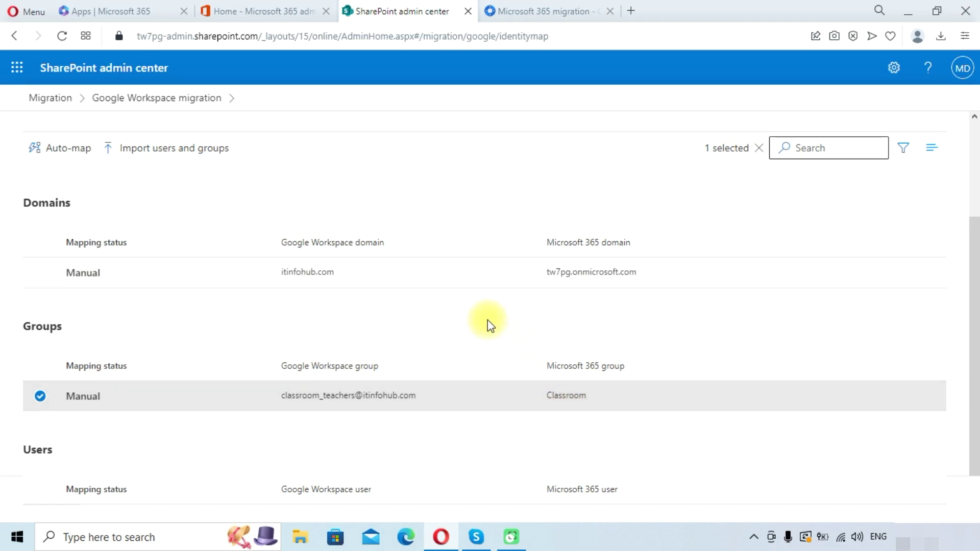
scroll(489, 320, "up", 3)
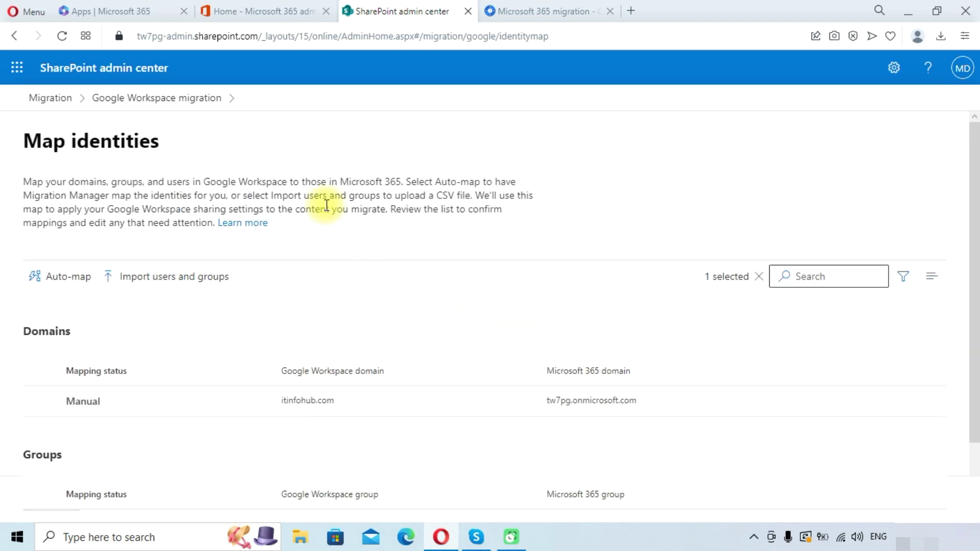
left_click(153, 99)
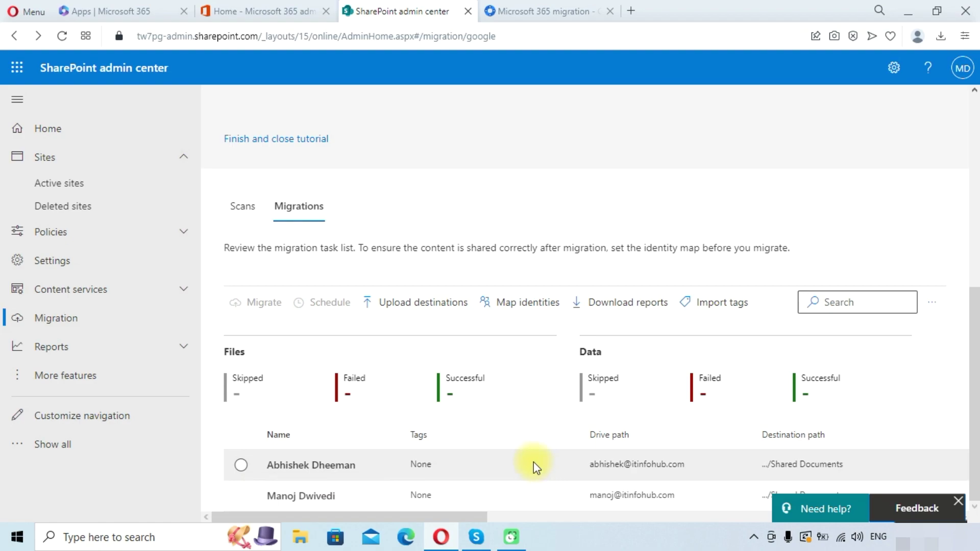
Select both drive migration tasks and confirm Migrate for the 2 selected drives.
left_click(241, 467)
left_click(240, 494)
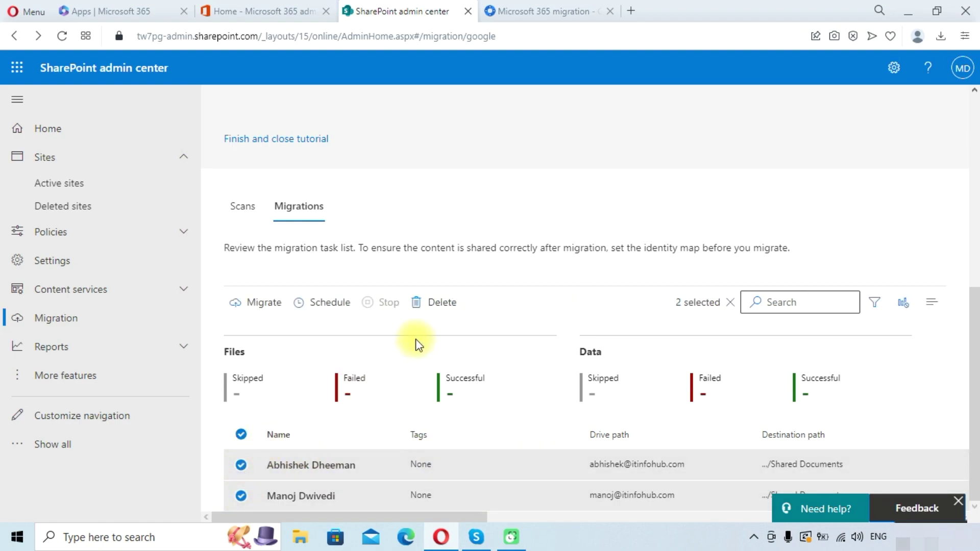
left_click(244, 310)
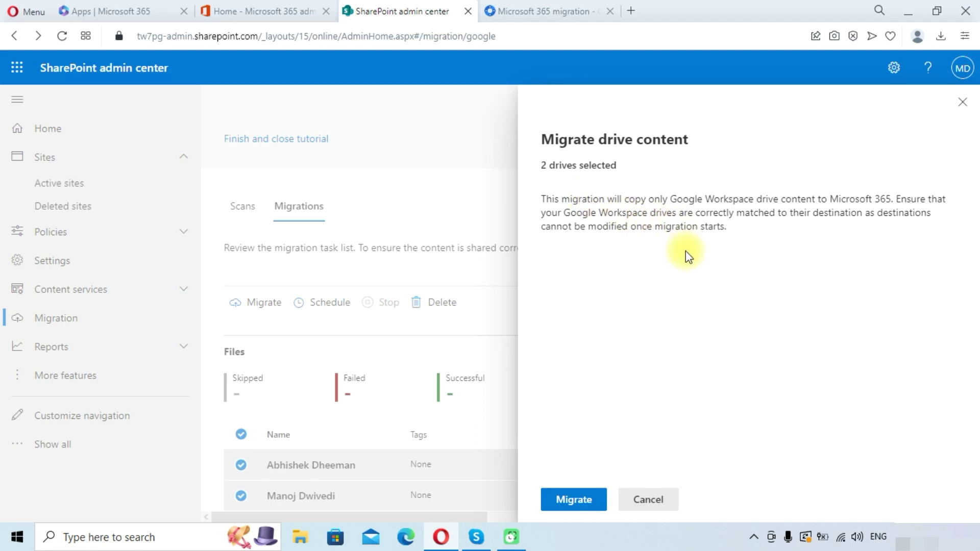
left_click(574, 500)
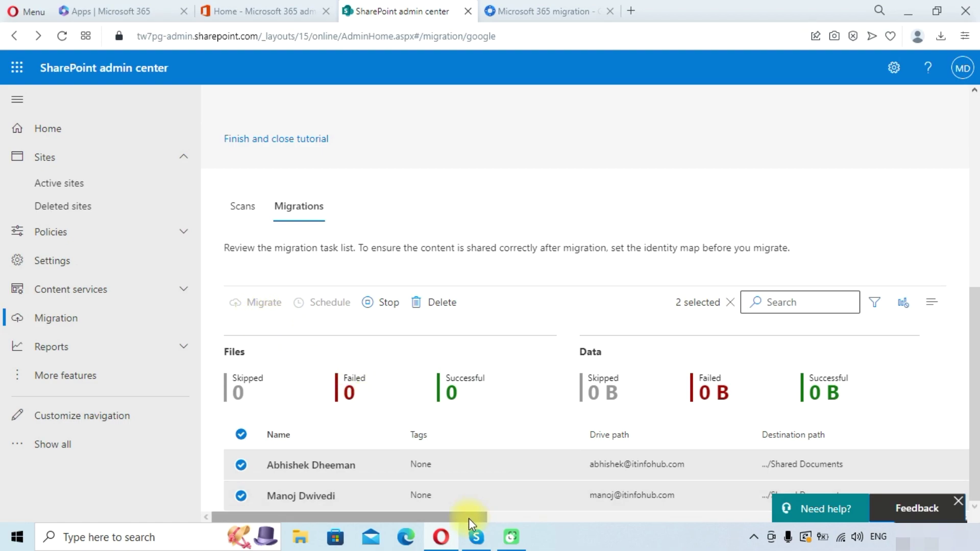
Scroll the migration table to confirm both tasks read Completed with 3 files, 57.63 KB.
left_click_drag(468, 519, 645, 517)
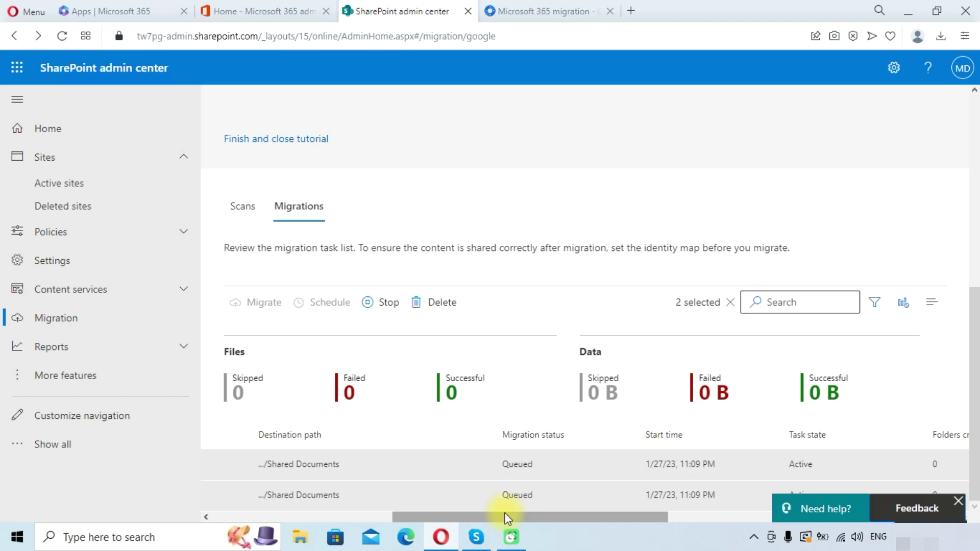
left_click_drag(504, 516, 525, 520)
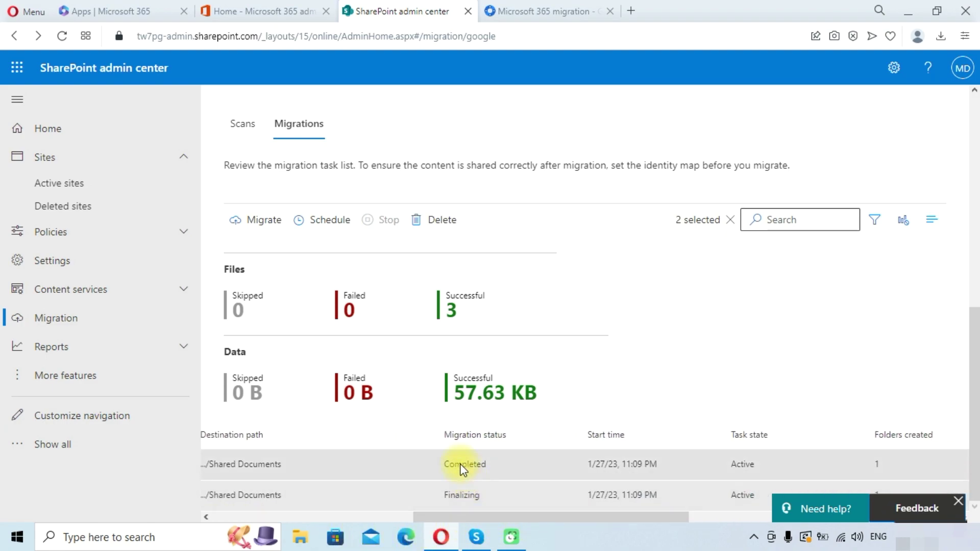
scroll(438, 507, "right", 1)
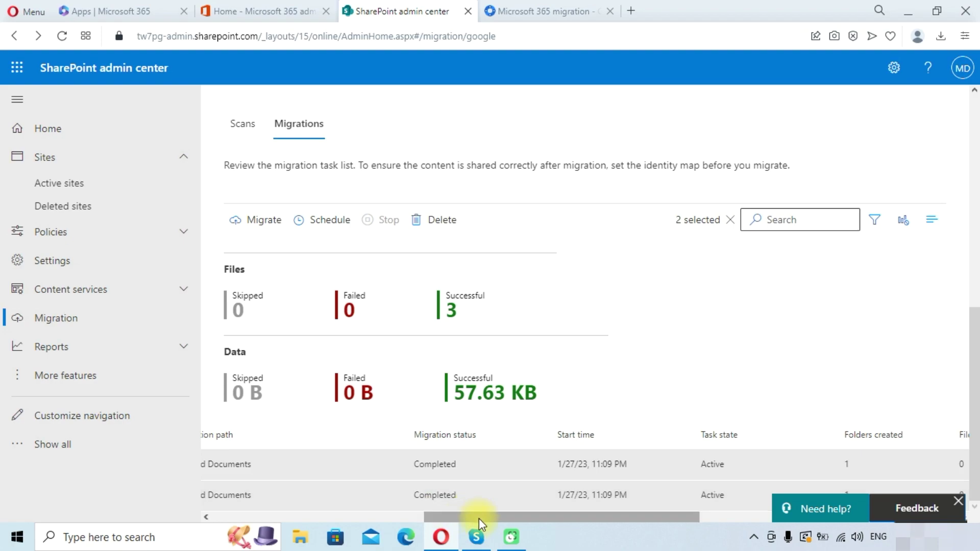
left_click_drag(479, 518, 255, 502)
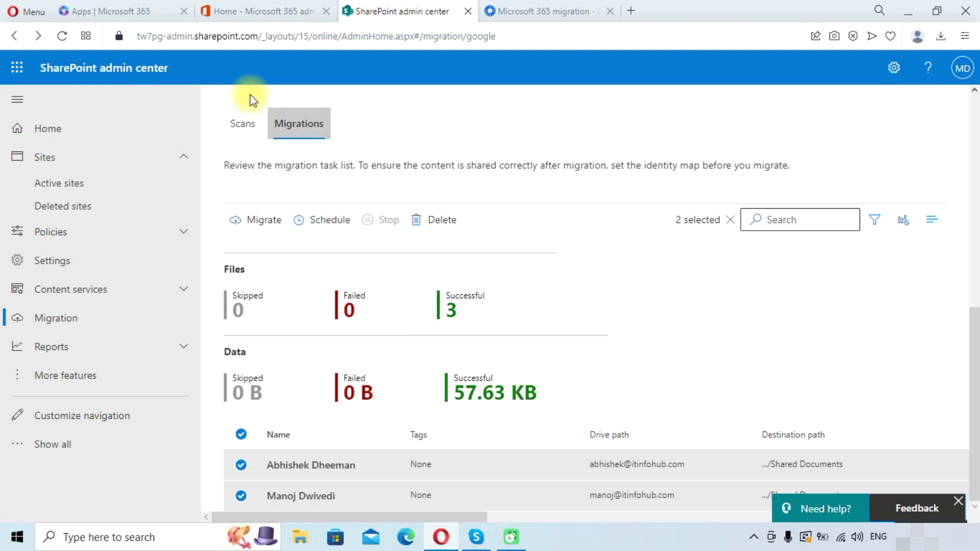
Open SharePoint's Communication site Documents library showing dashboard.jpg, Event and the Cloudbik meeting notes.
left_click(144, 6)
left_click(891, 263)
scroll(553, 253, "down", 5)
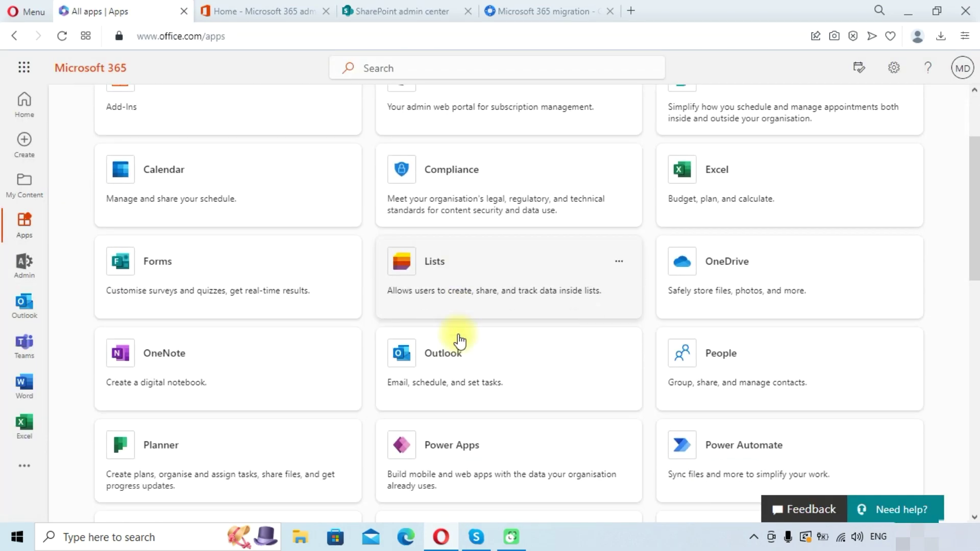
scroll(458, 340, "down", 4)
left_click(495, 272)
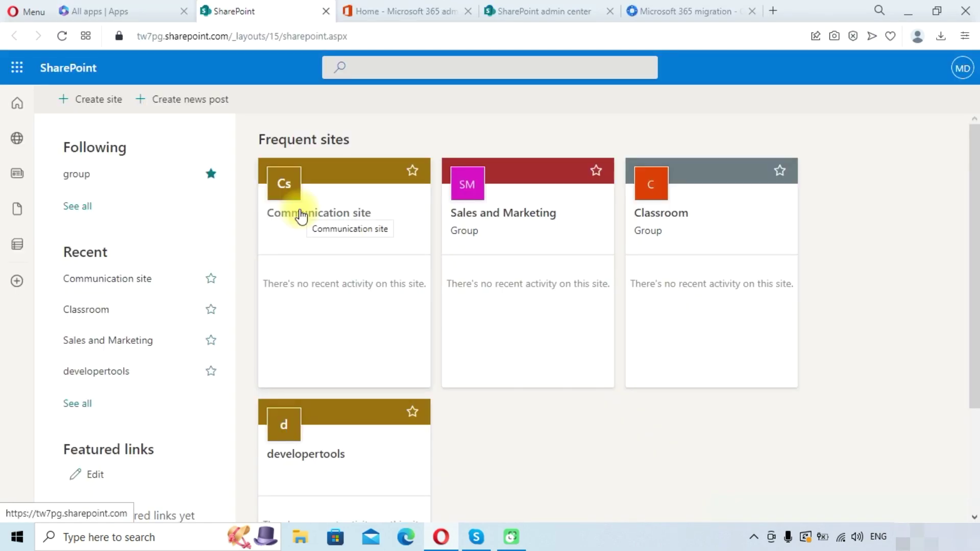
left_click(329, 220)
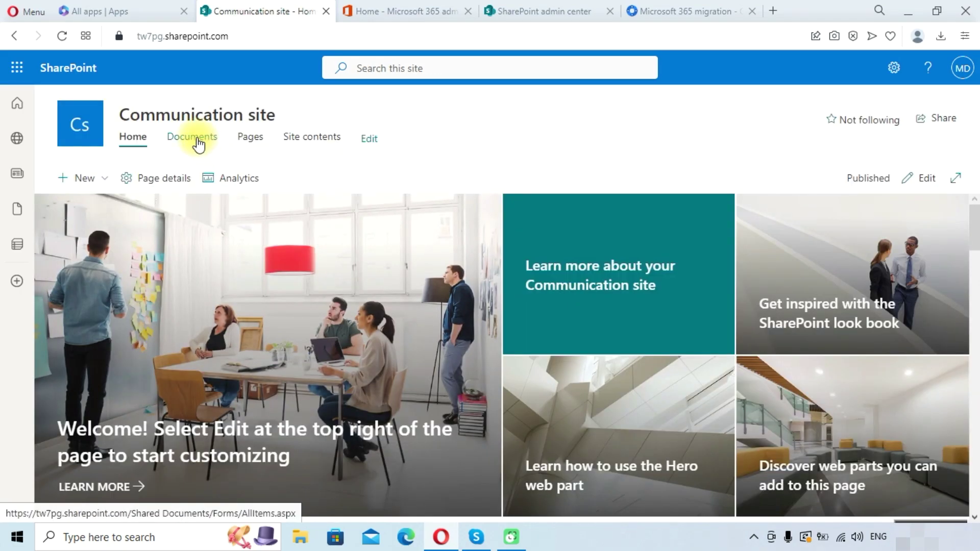
left_click(197, 139)
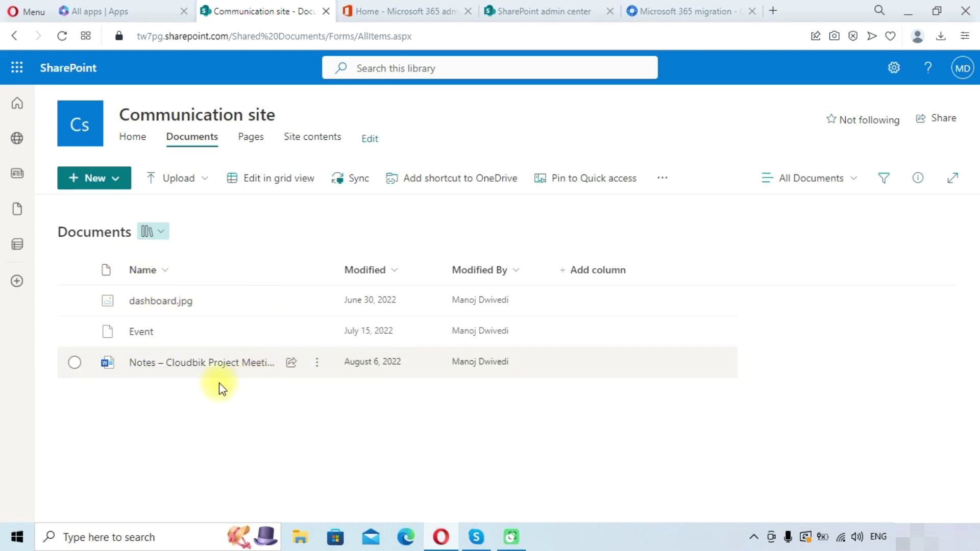
mouse_move(163, 367)
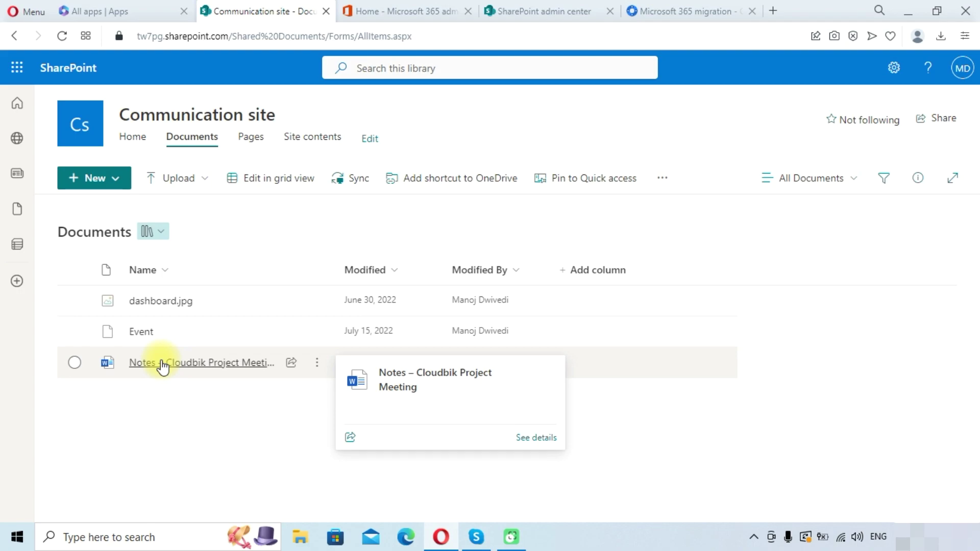